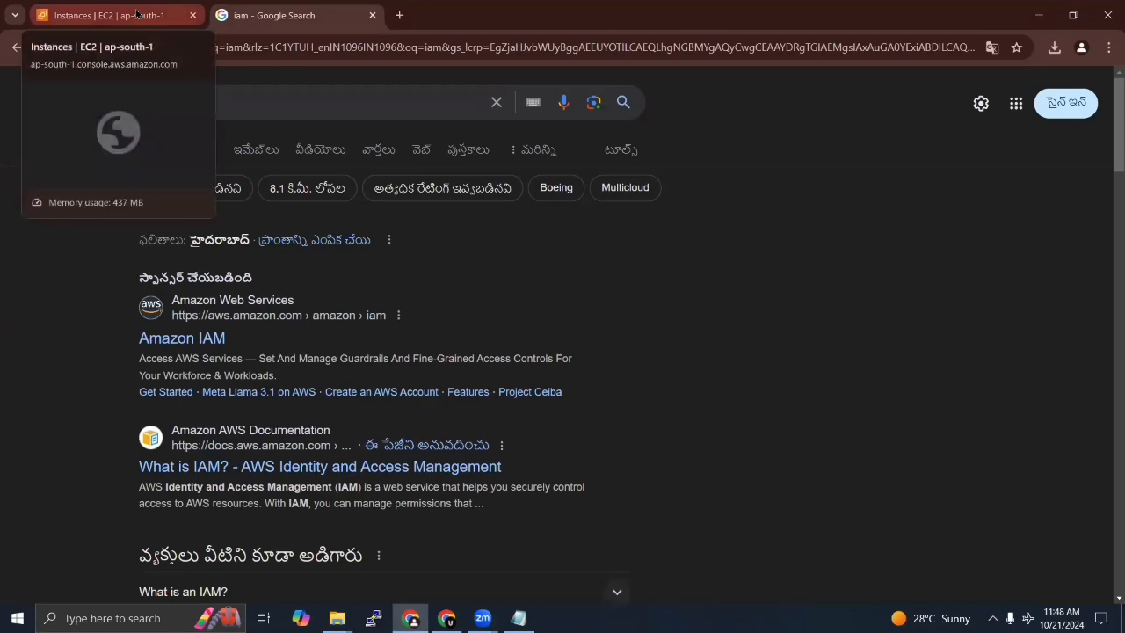
Step: Switch to the AWS console, search for "iam" and open the Users list of the IAM service
click(136, 13)
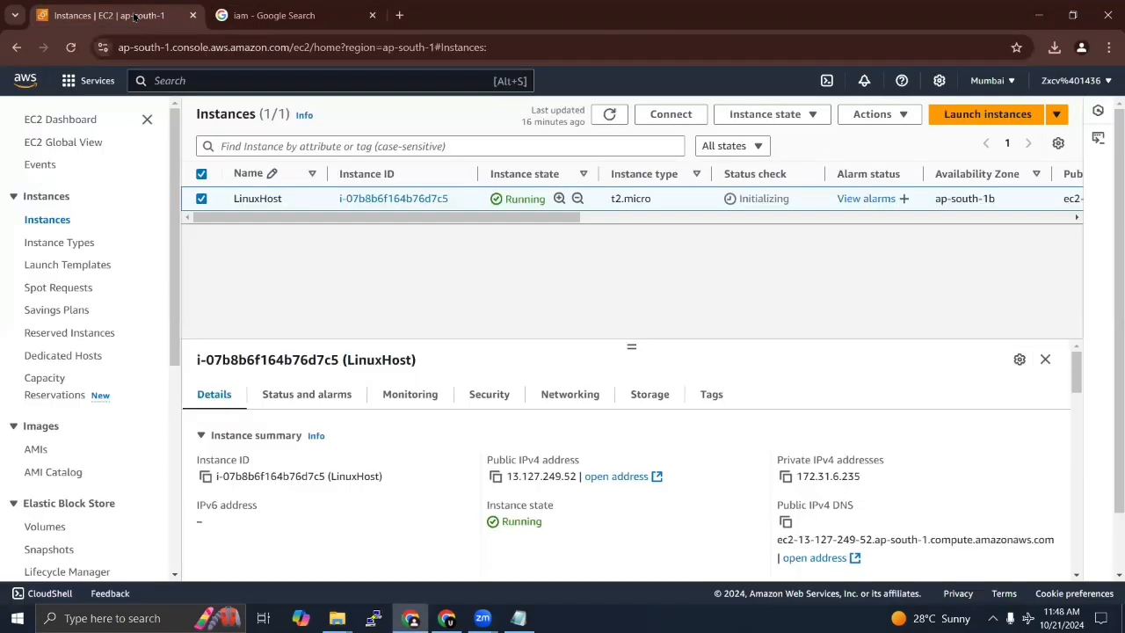
click(214, 82)
text(iam)
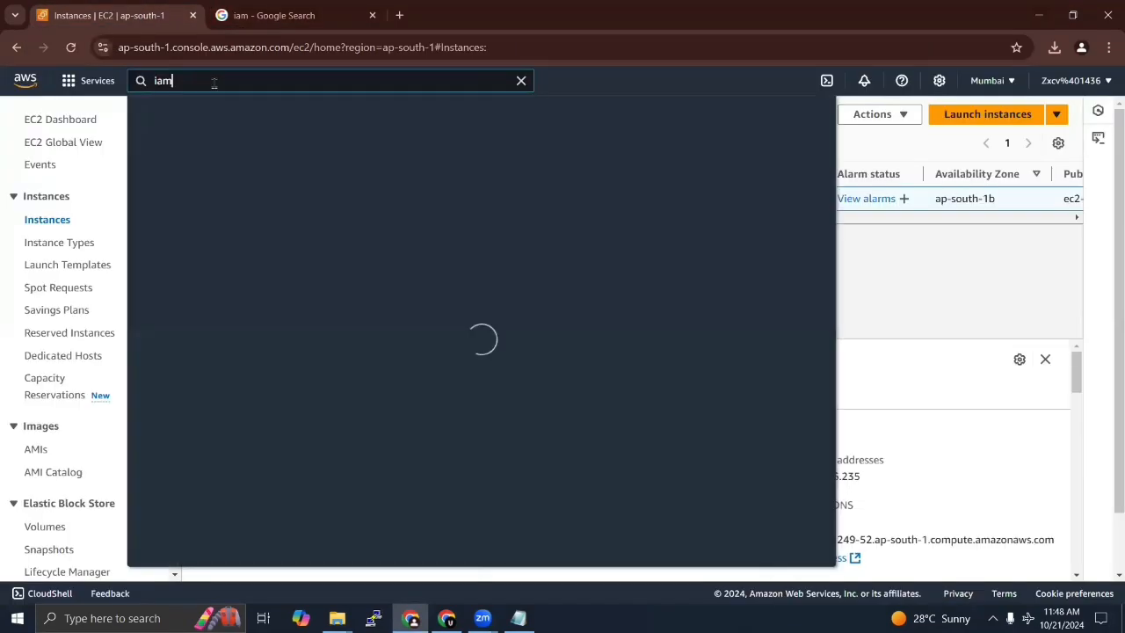
click(378, 198)
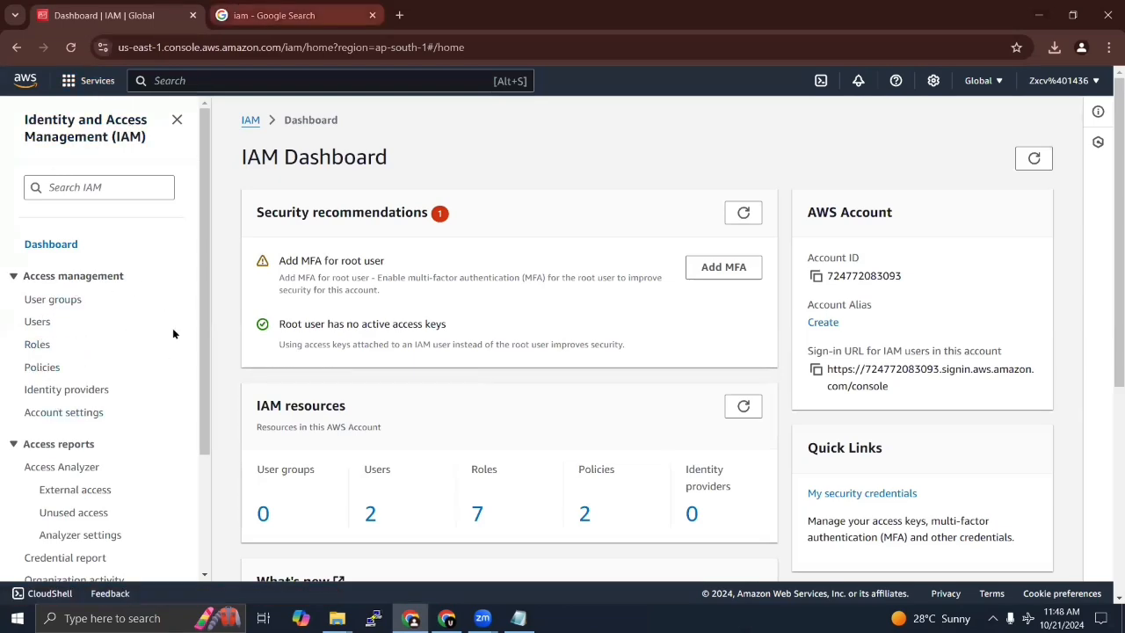
click(37, 322)
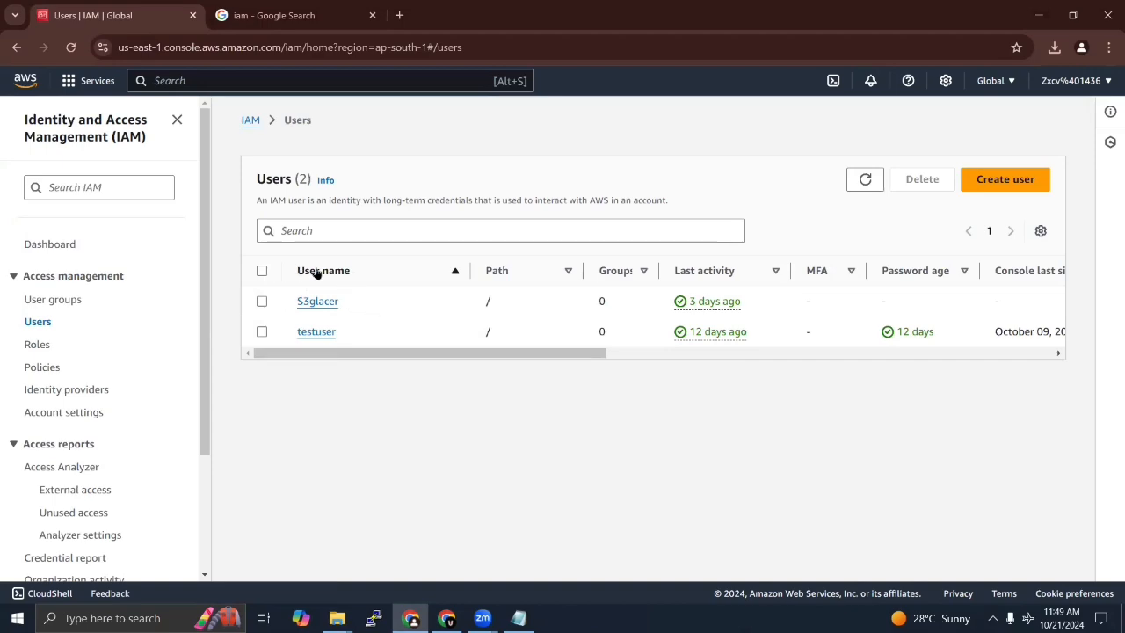
Step: Delete the two IAM users S3glacer and testuser, confirming the deletion with "delete"
click(262, 270)
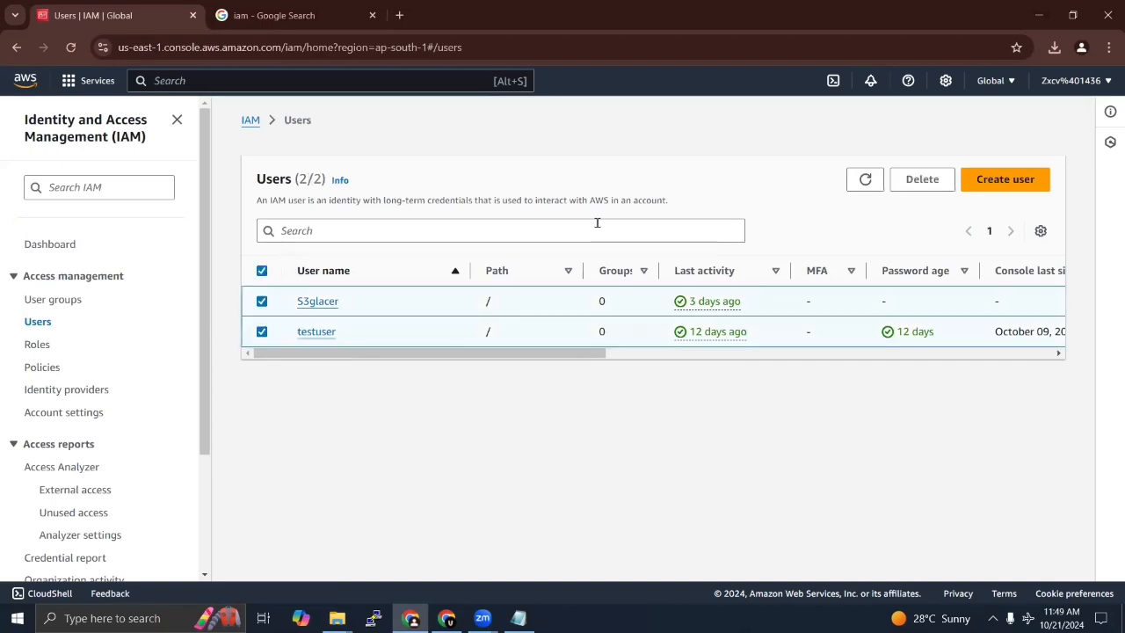
click(923, 180)
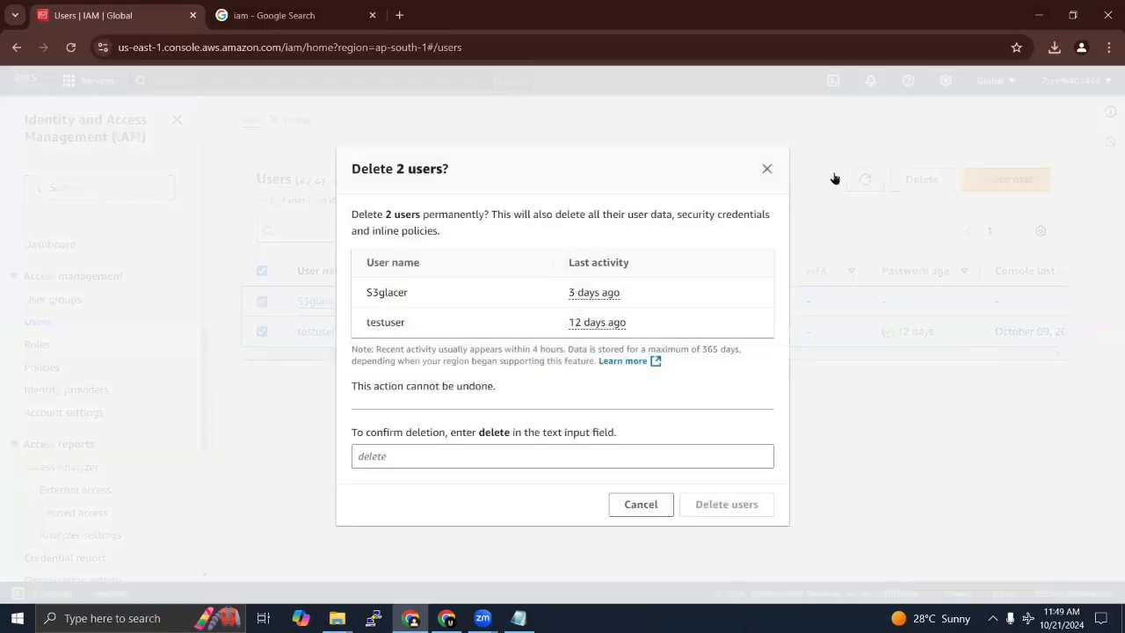
click(392, 456)
text(dele)
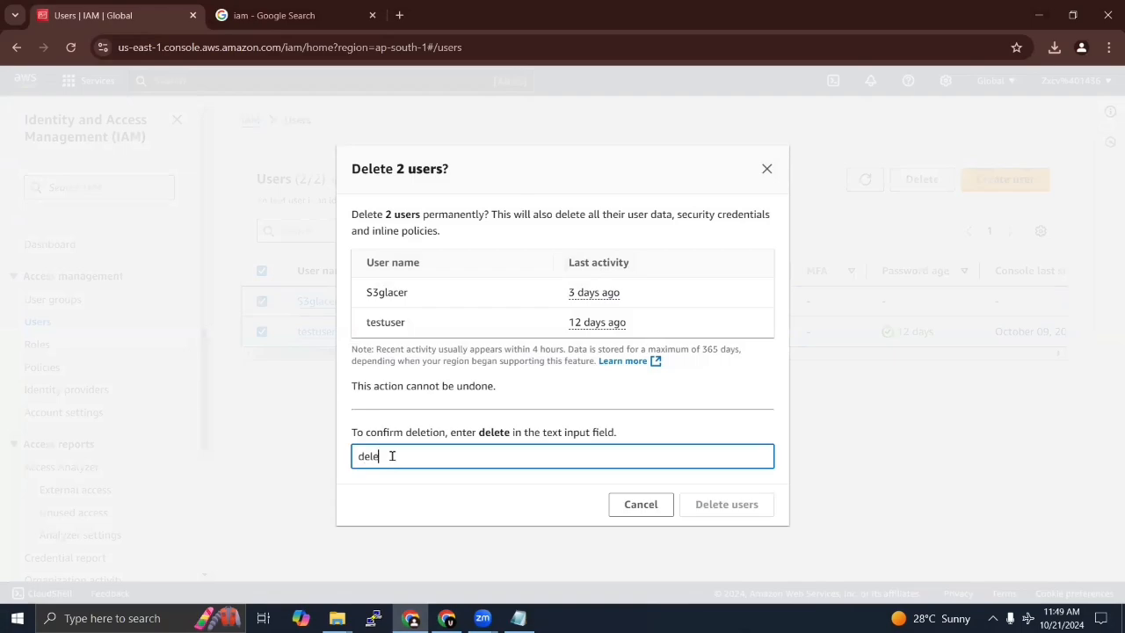
text(te)
click(729, 506)
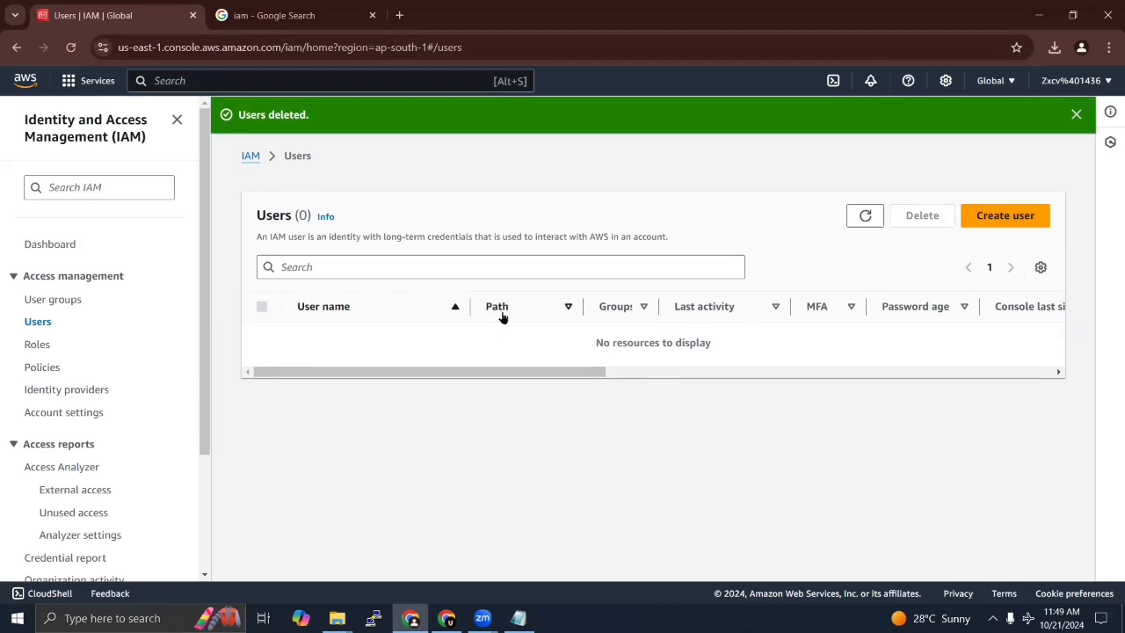
Step: Start creating a new user, enter the person's first name as the user name and provide access to the AWS Management Console
click(1008, 220)
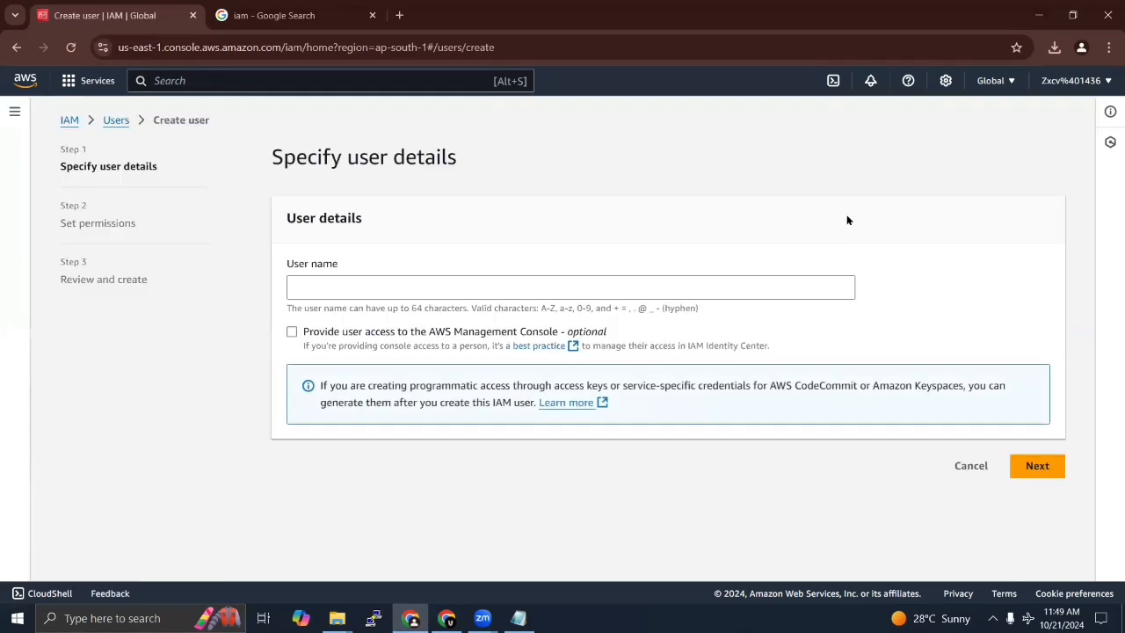
click(425, 283)
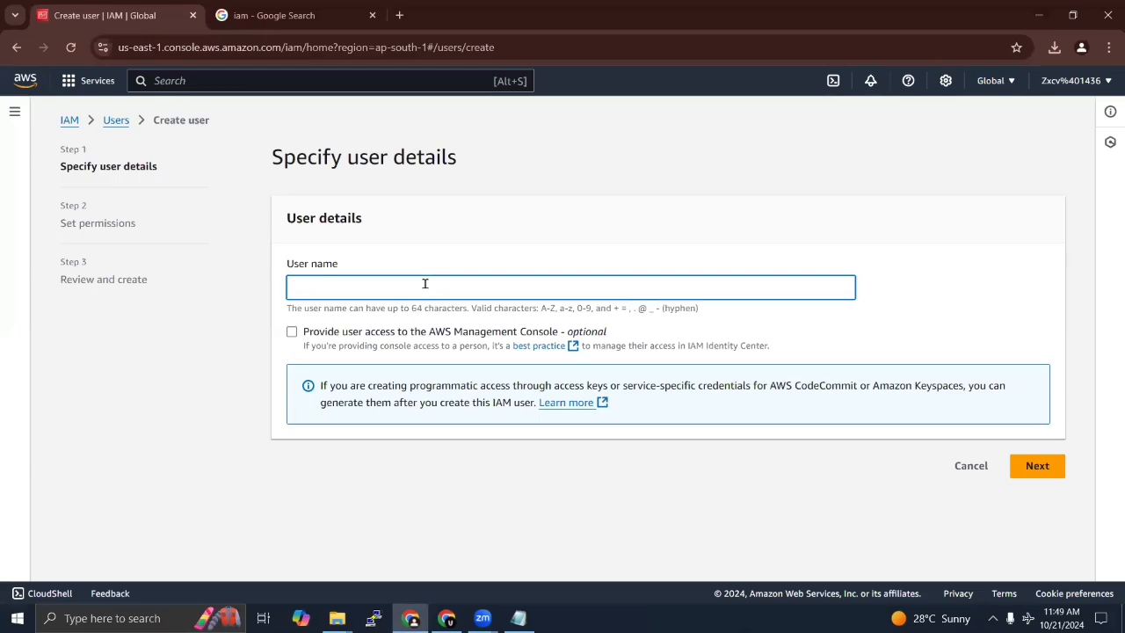
text(sachin)
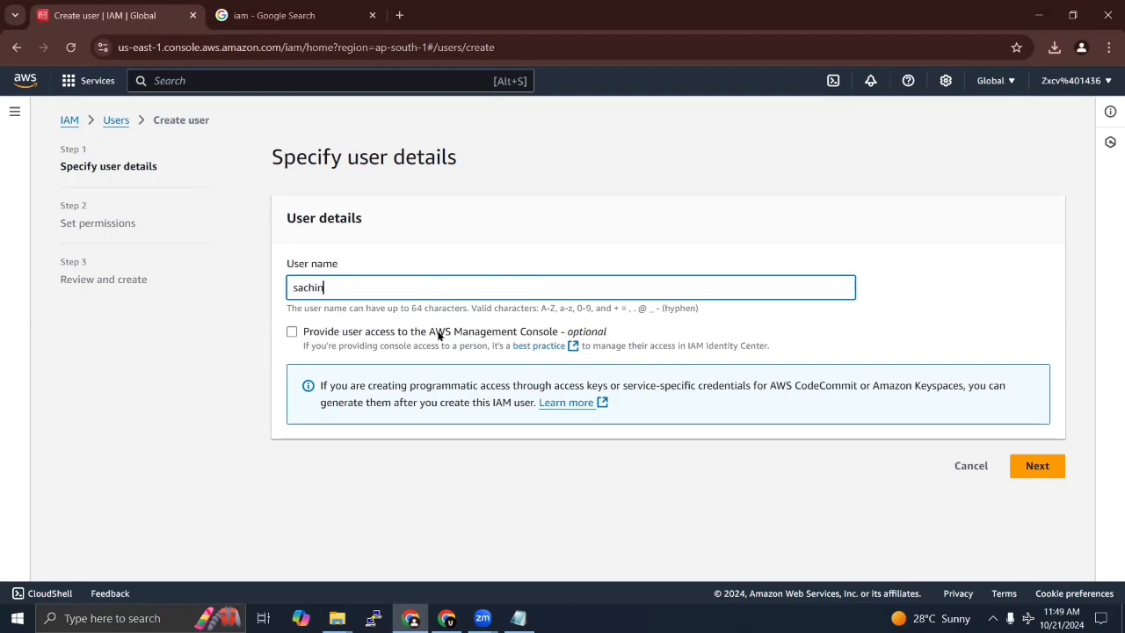
click(293, 333)
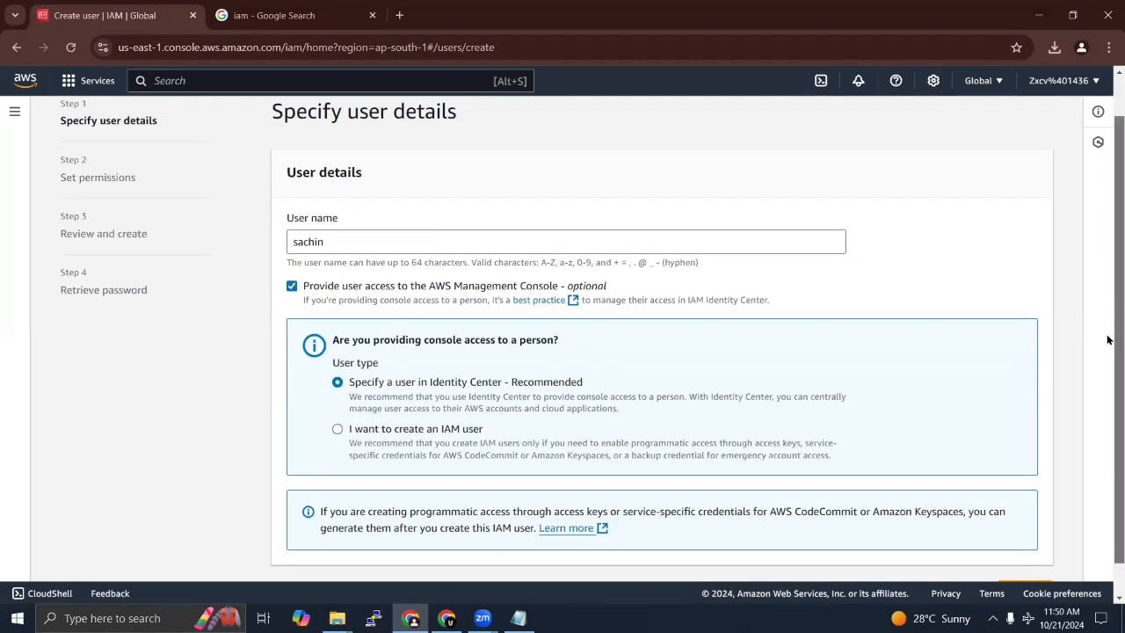
Step: Set the user type to "I want to create an IAM user"
scroll(1108, 337, down, 2)
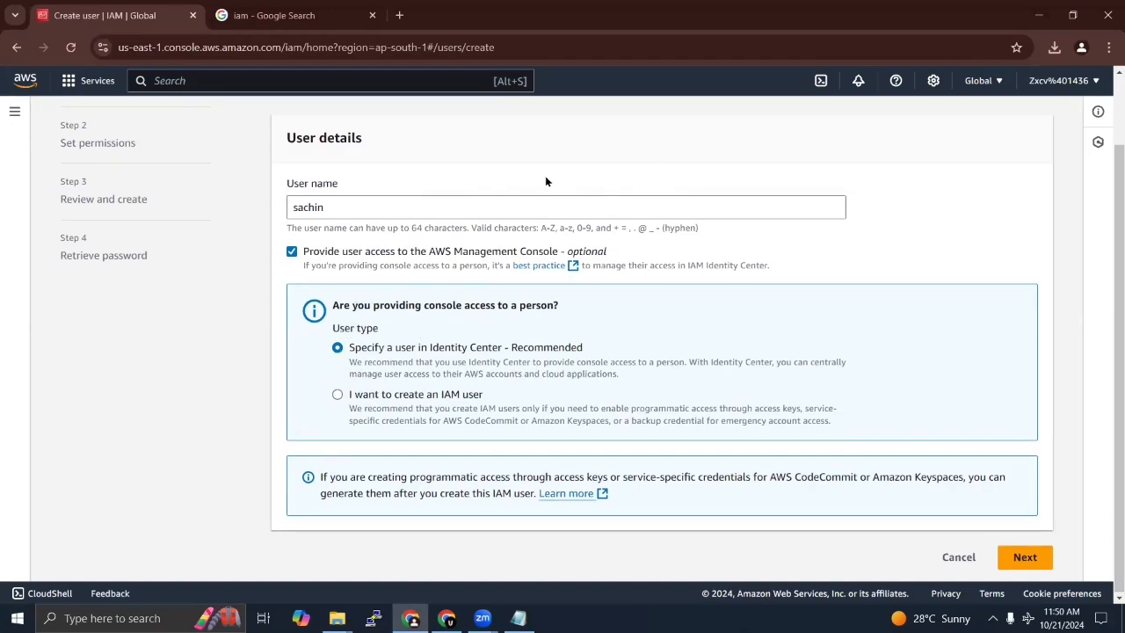
key(ctrl+plus)
key(ctrl+plus)
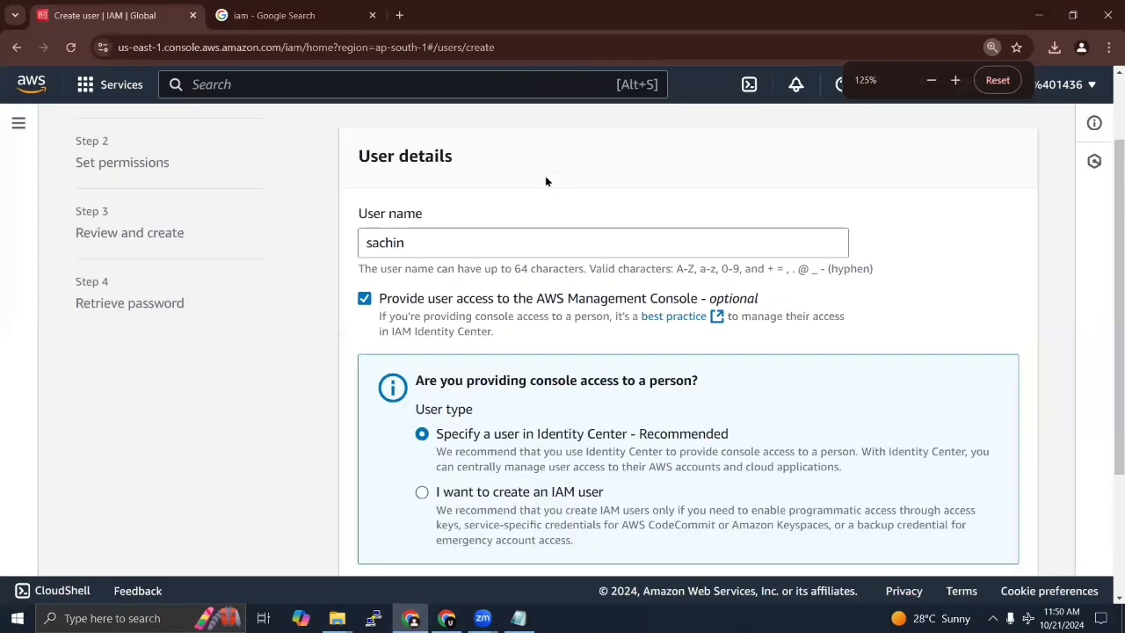
scroll(530, 166, down, 2)
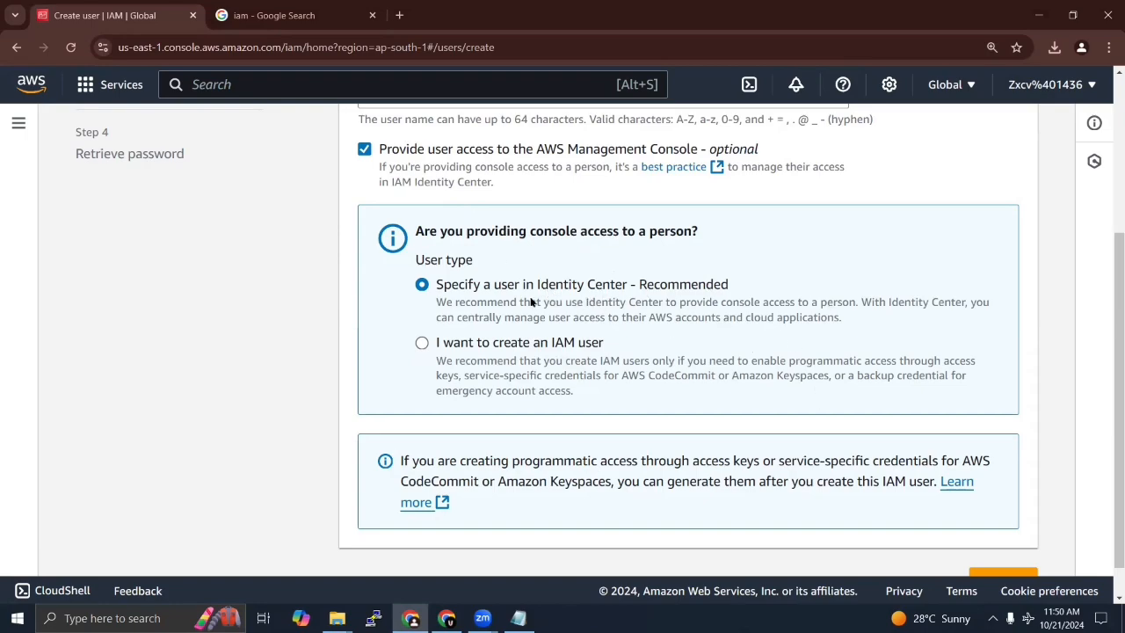
click(420, 344)
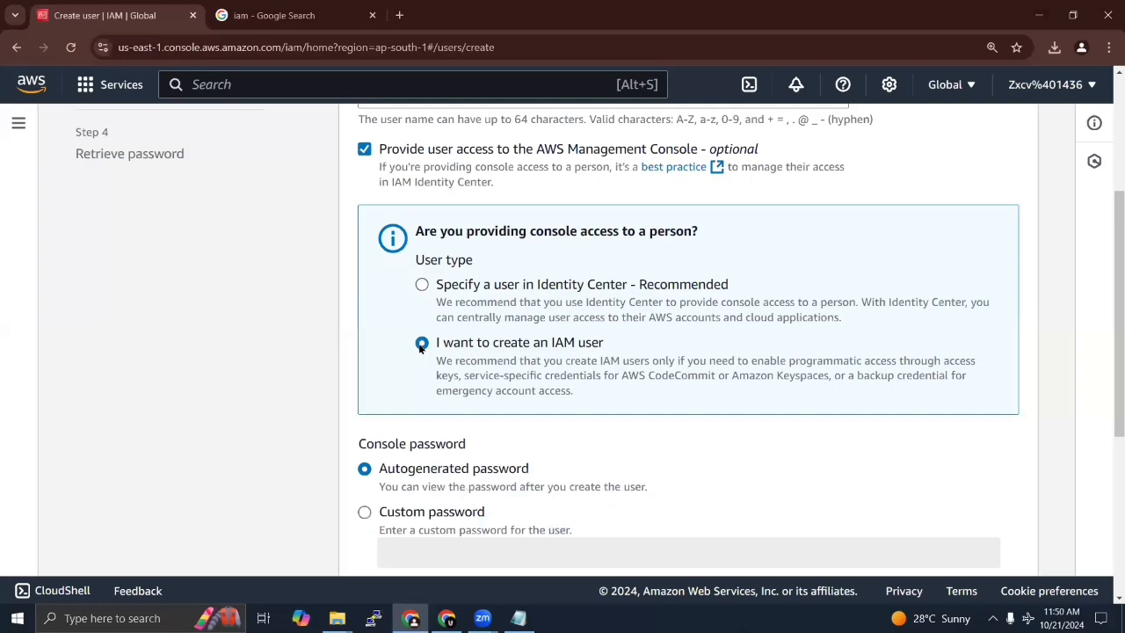
Step: Choose a custom console password for the user and enter the password
scroll(731, 427, down, 2)
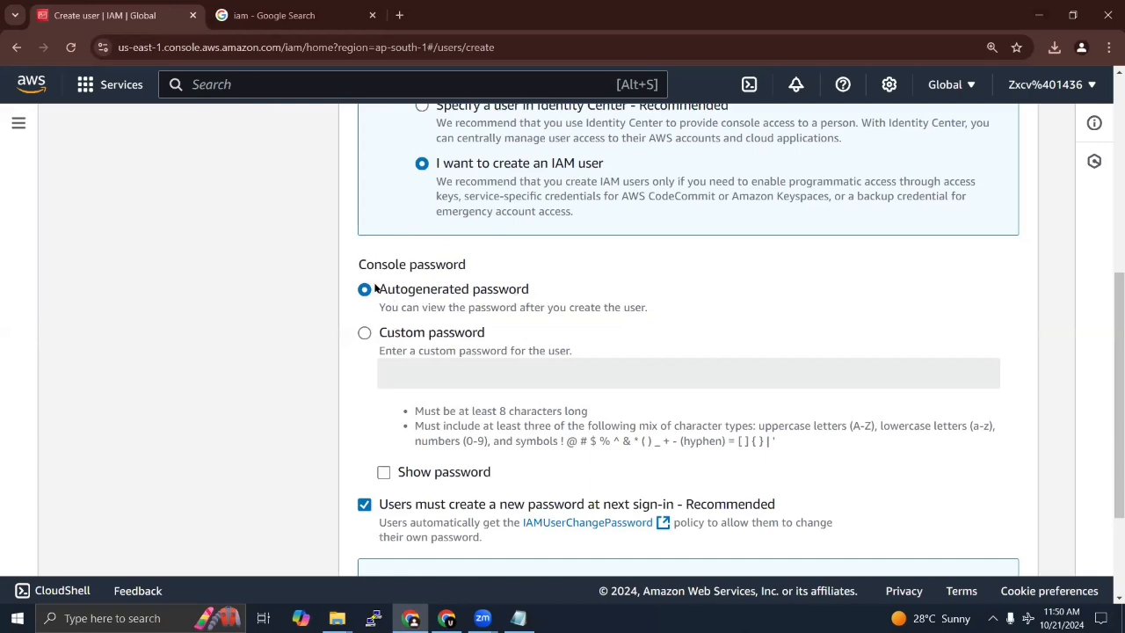
click(364, 334)
click(429, 379)
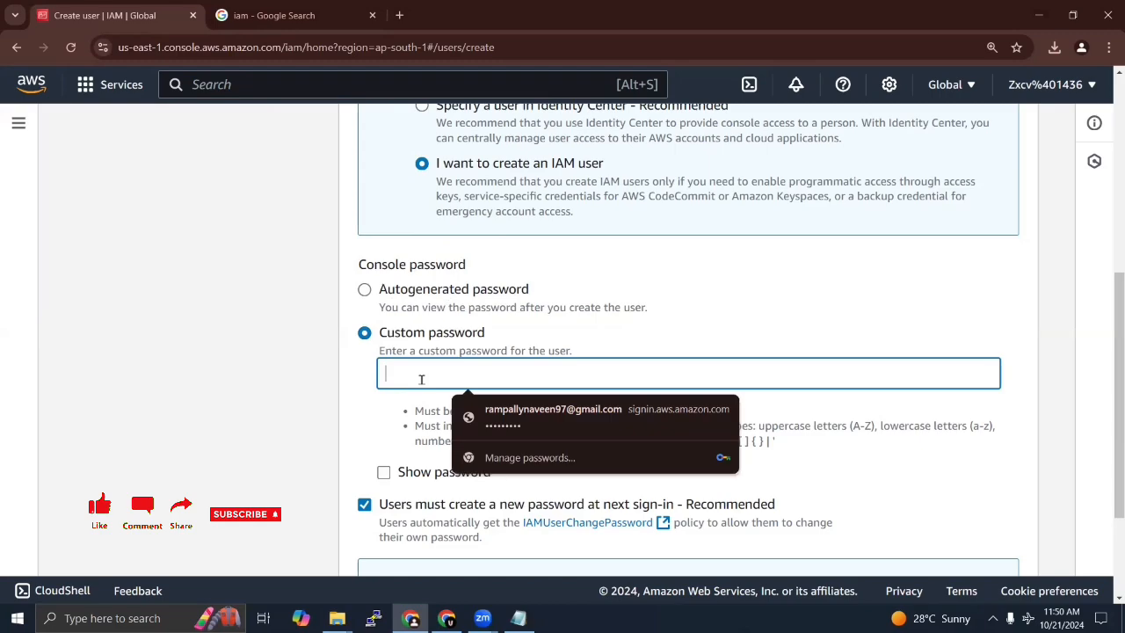
text(•••••••••)
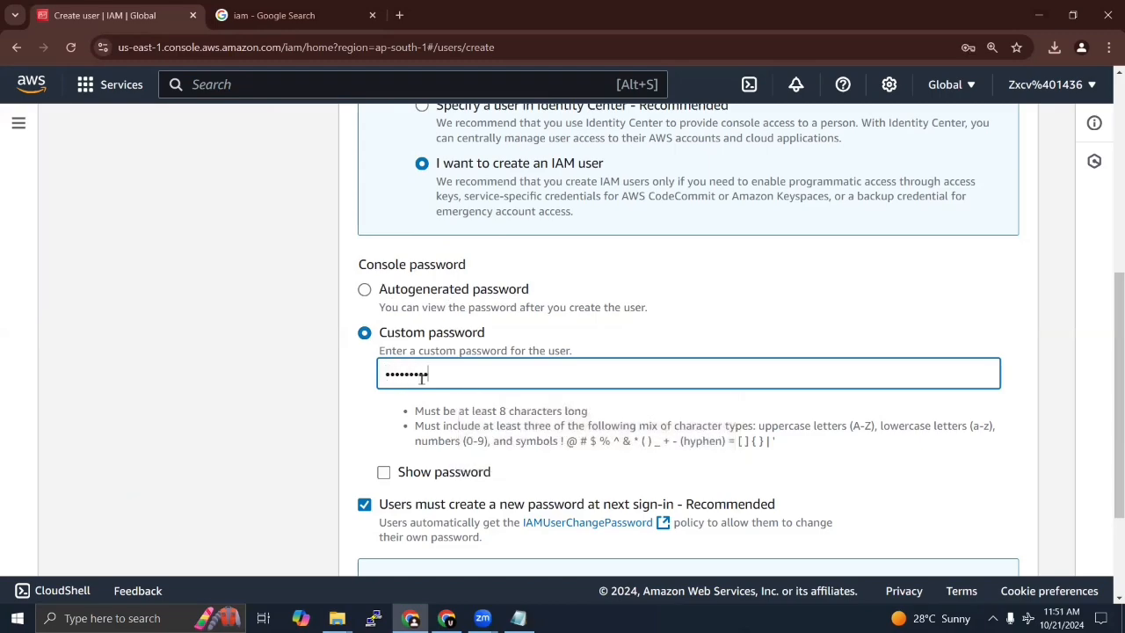
click(839, 276)
Step: Keep the requirement to create a new password at next sign-in enabled and continue to the permissions settings
scroll(839, 276, down, 3)
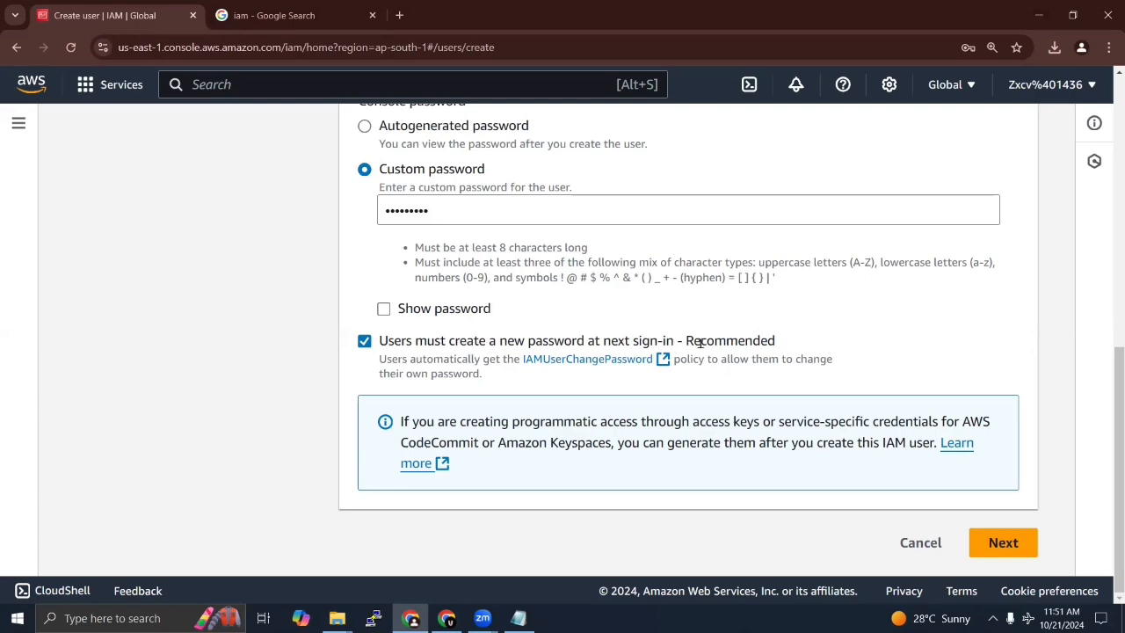
click(364, 340)
click(364, 341)
click(1003, 543)
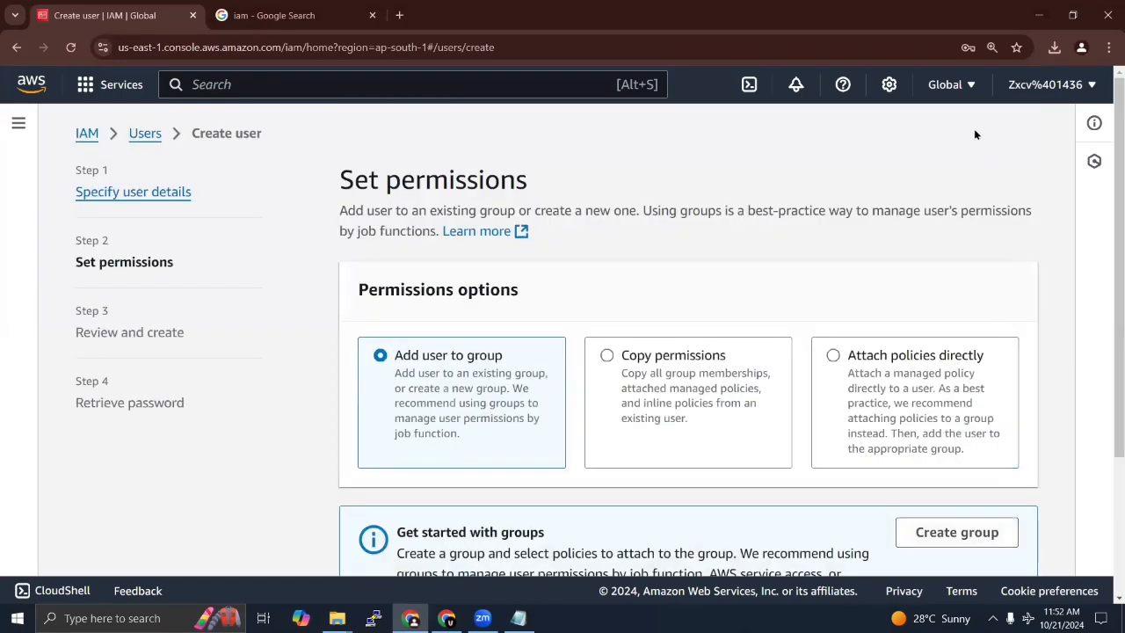
Step: Set the permissions option to "Attach policies directly" for the new user
key(ctrl+minus)
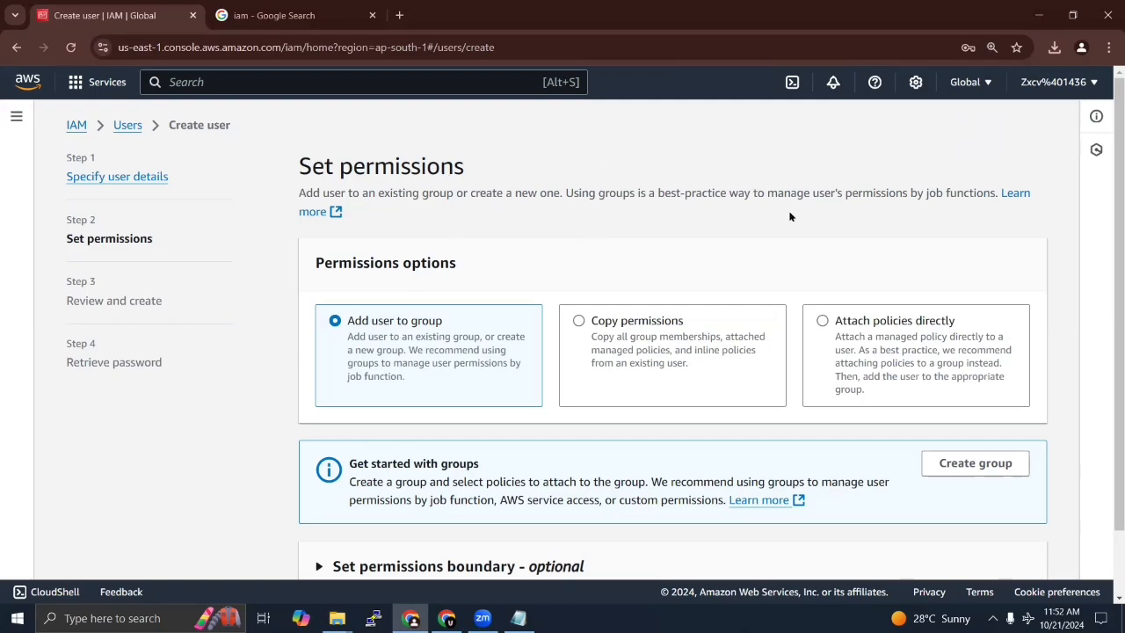
click(824, 321)
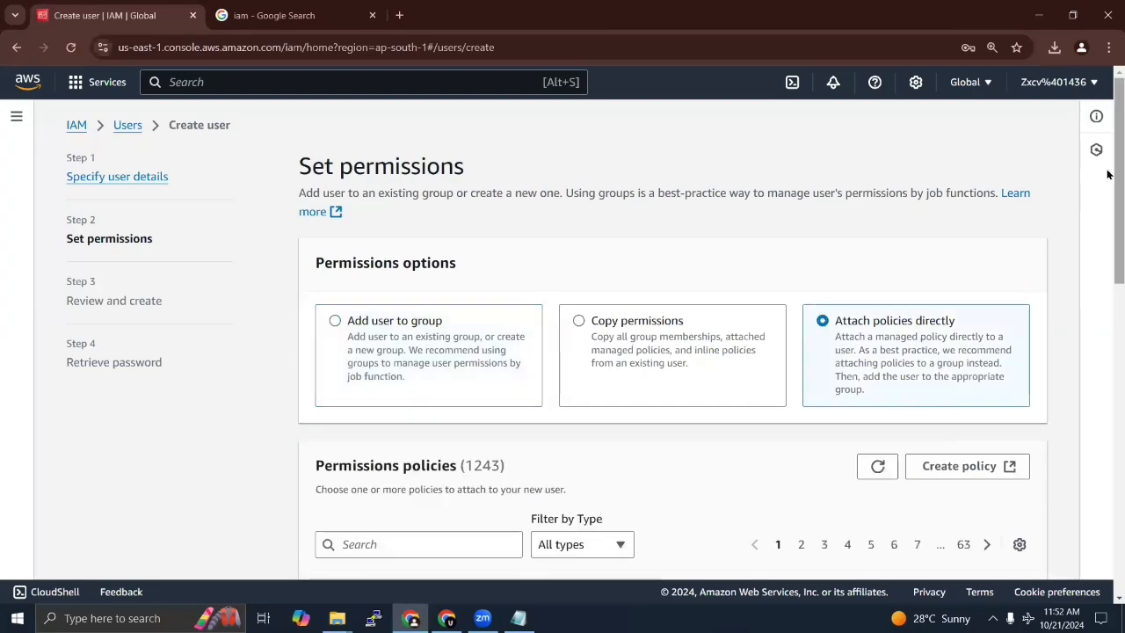
scroll(1108, 219, down, 2)
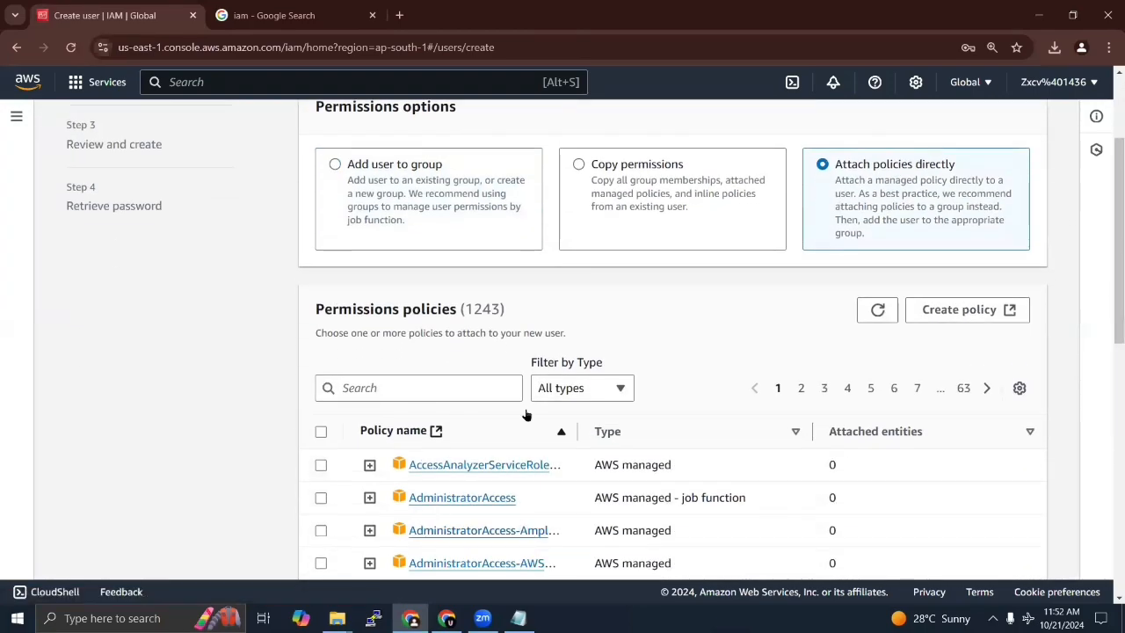
drag(1109, 174, 1112, 231)
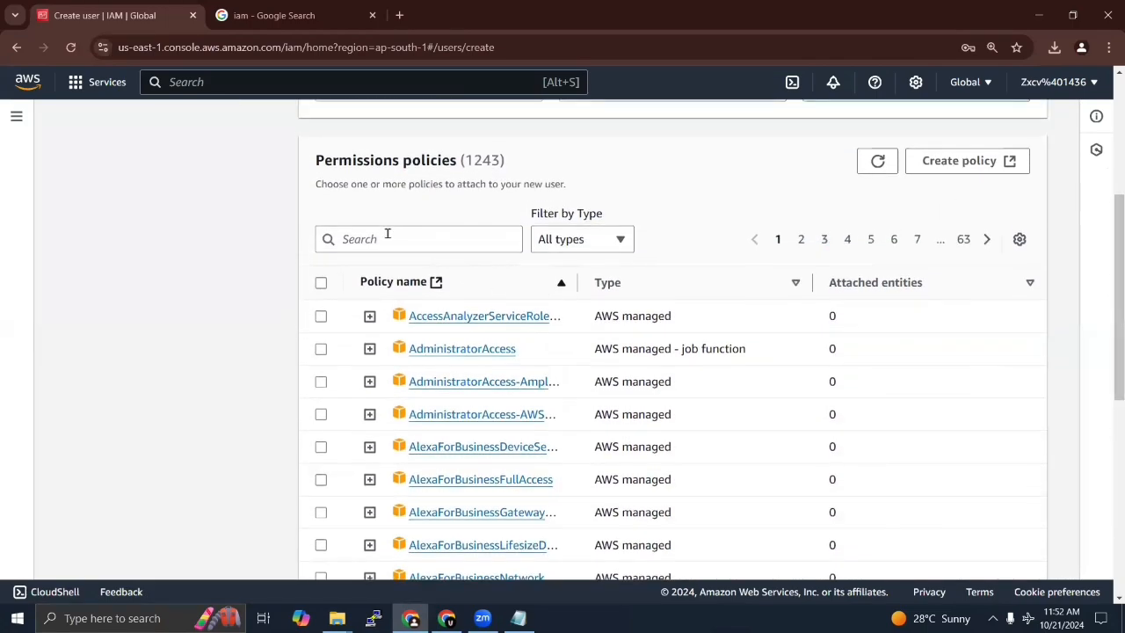
Step: Filter the permissions policies by "ec2", select AmazonEC2FullAccess and continue to the review
click(387, 236)
text(ec2)
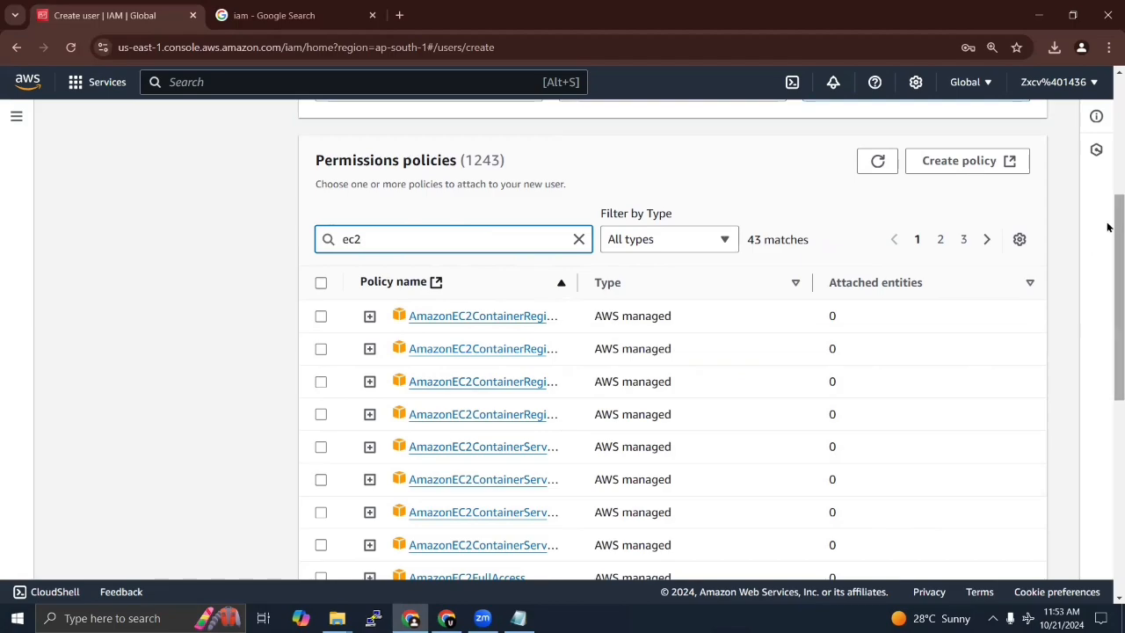
drag(1109, 235, 1109, 272)
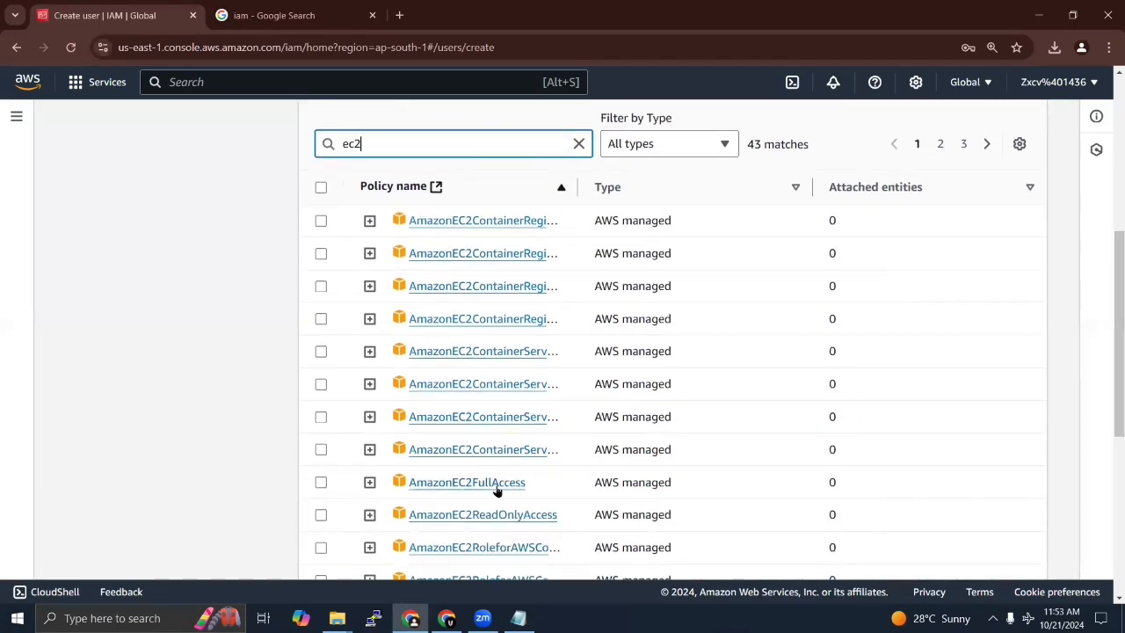
click(321, 484)
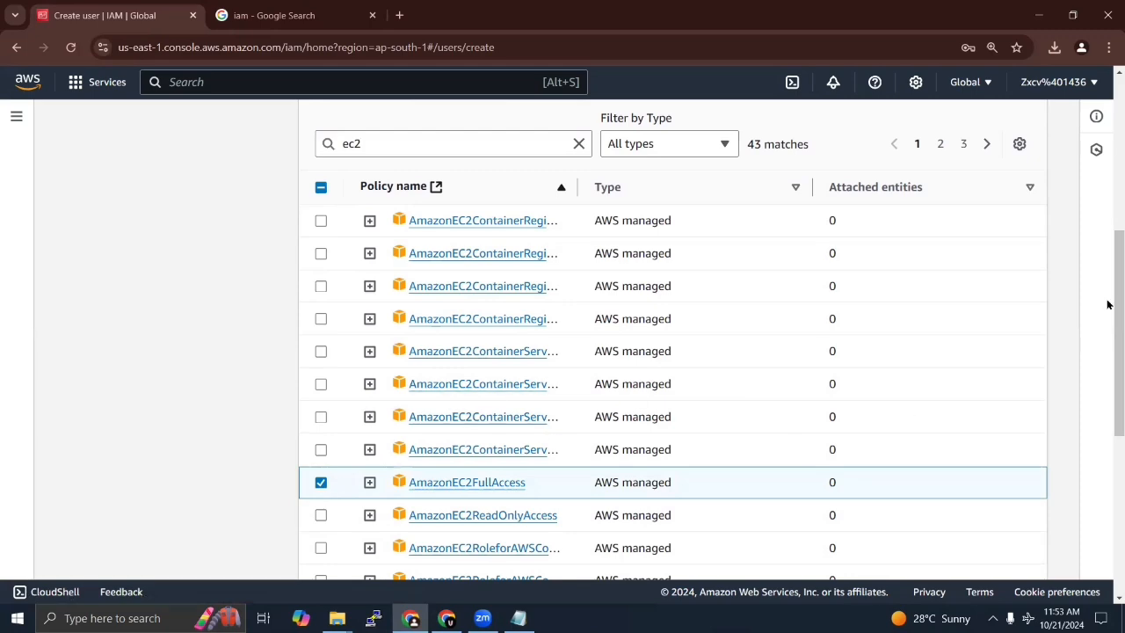
drag(1109, 266, 1107, 464)
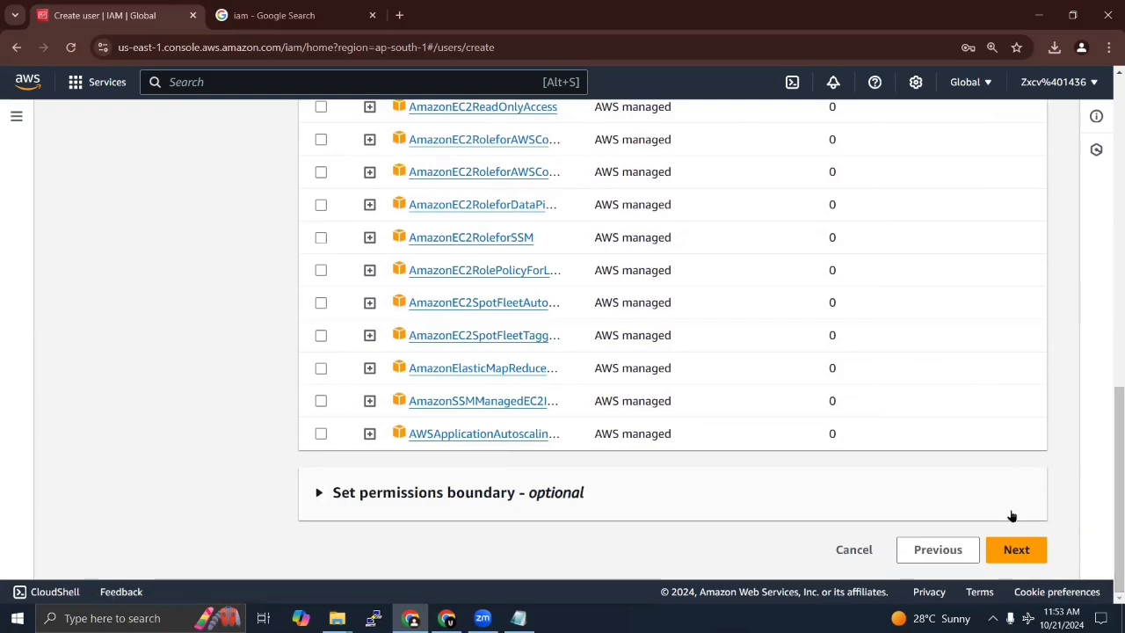
click(1016, 549)
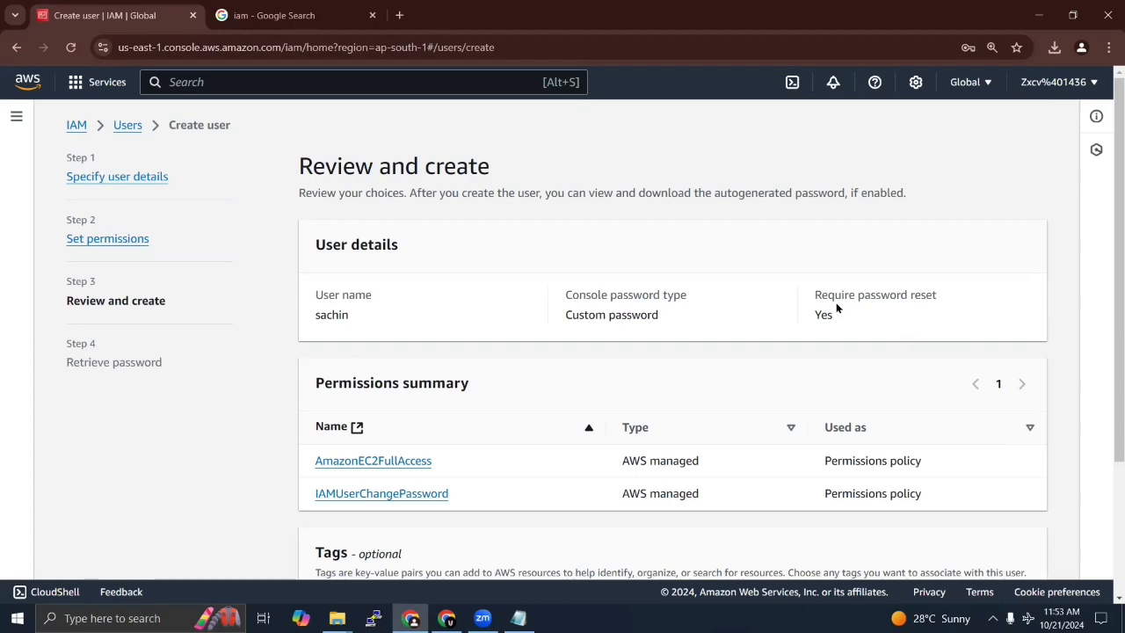
Step: Review the user details and permissions summary, and create the user without adding tags
scroll(1108, 264, down, 2)
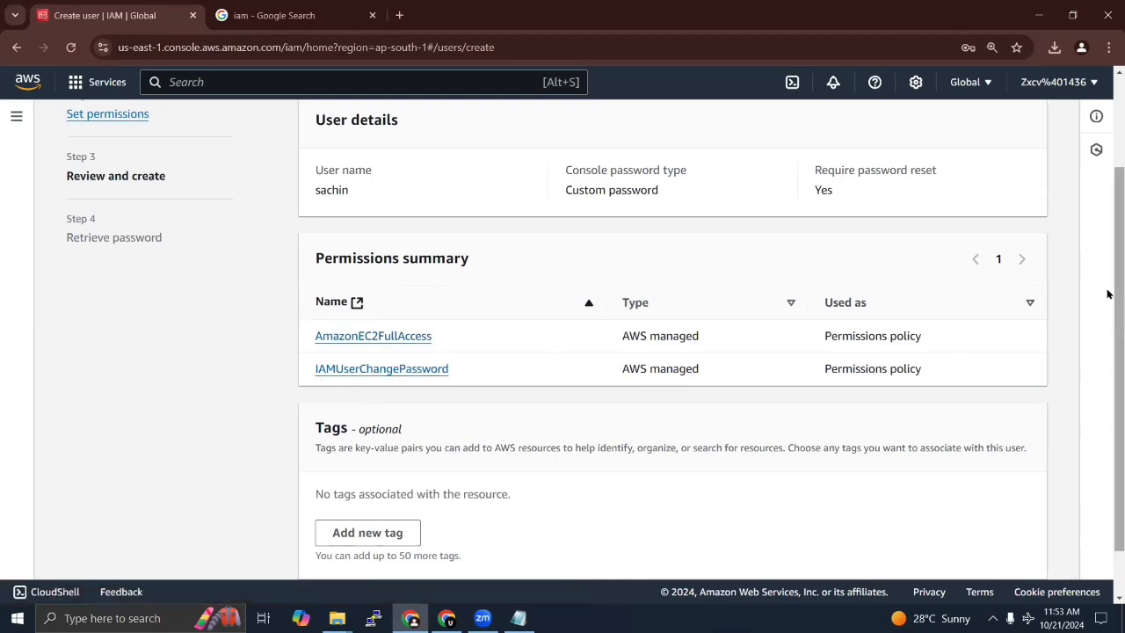
scroll(1108, 289, down, 1)
click(998, 554)
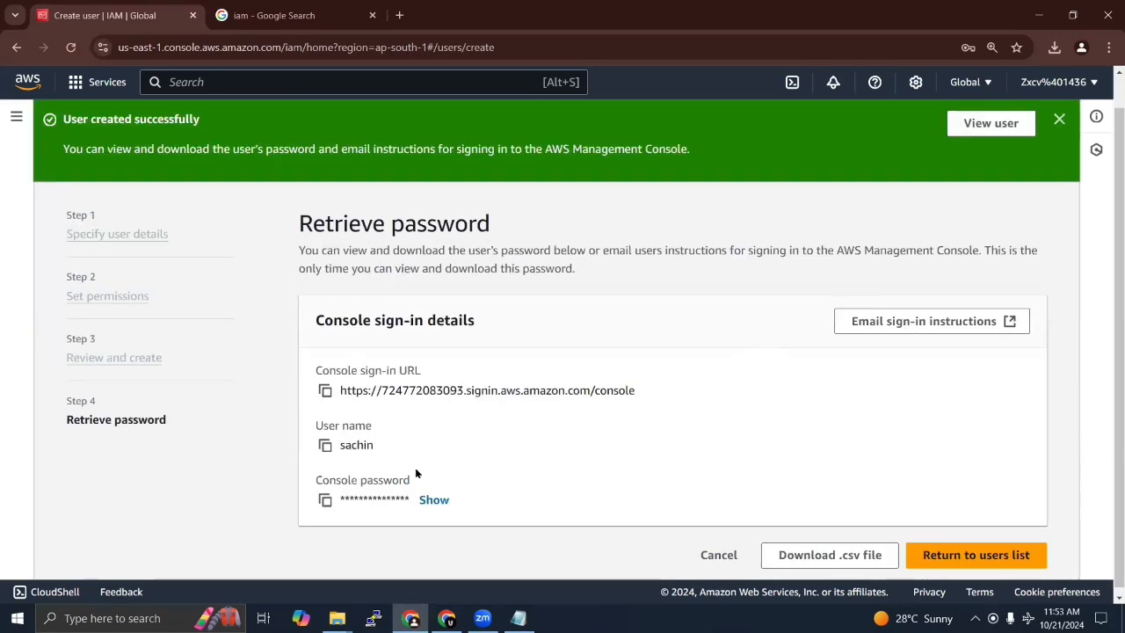
Step: Reveal the new user's console password and download the sign-in credentials as a .csv file
click(433, 500)
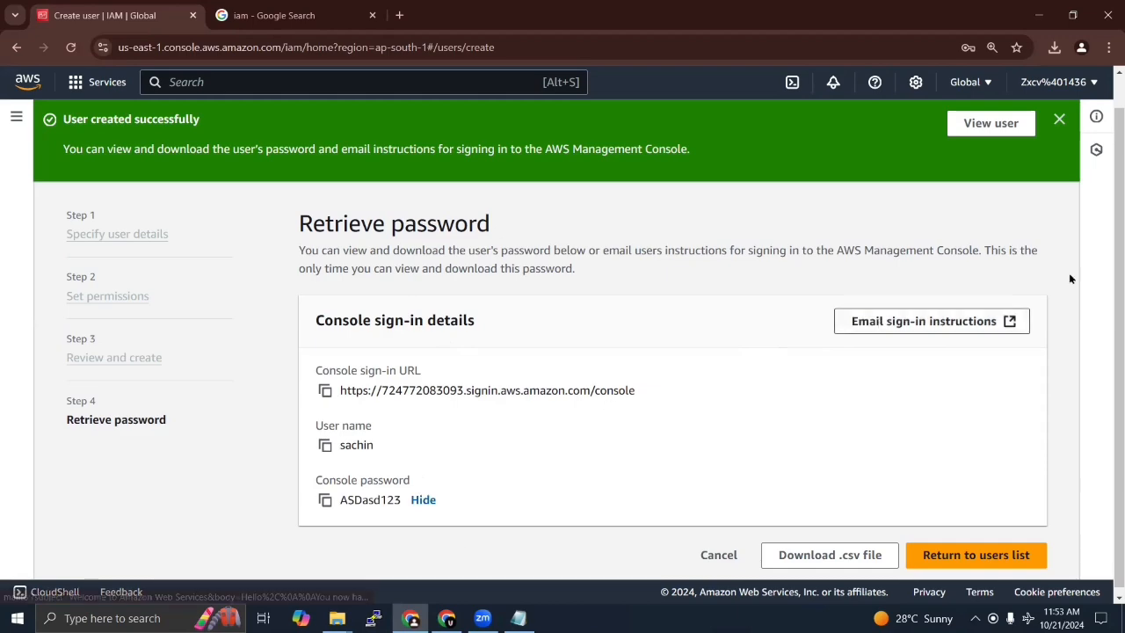
click(826, 557)
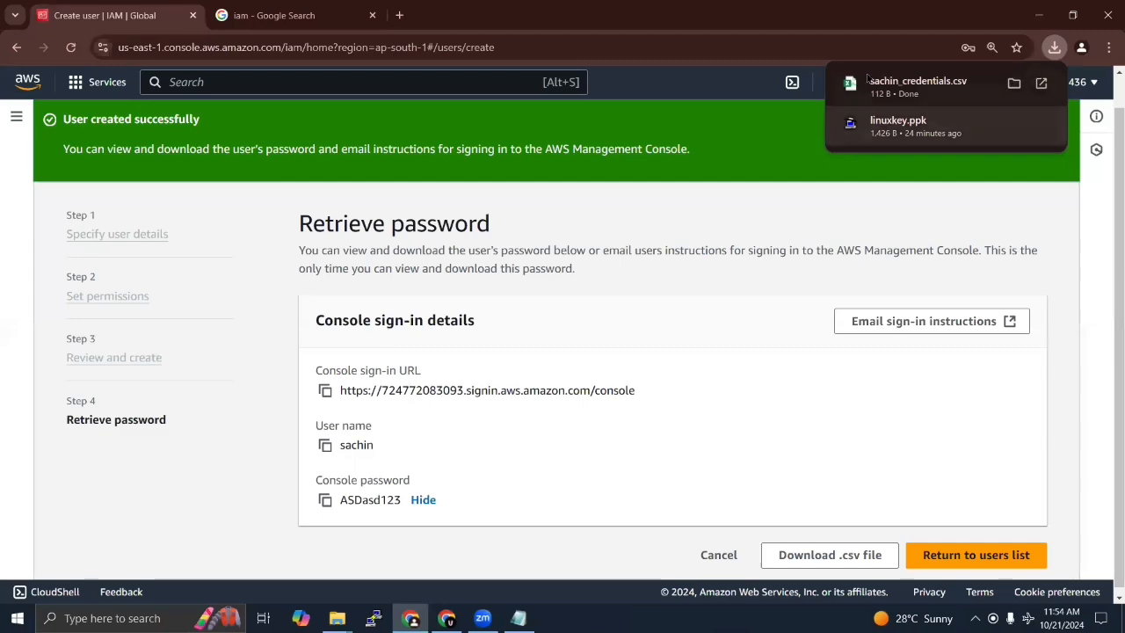
Step: Open the downloaded credentials .csv file in Excel from its download folder and magnify the sheet to 240%
mouse_move(1006, 82)
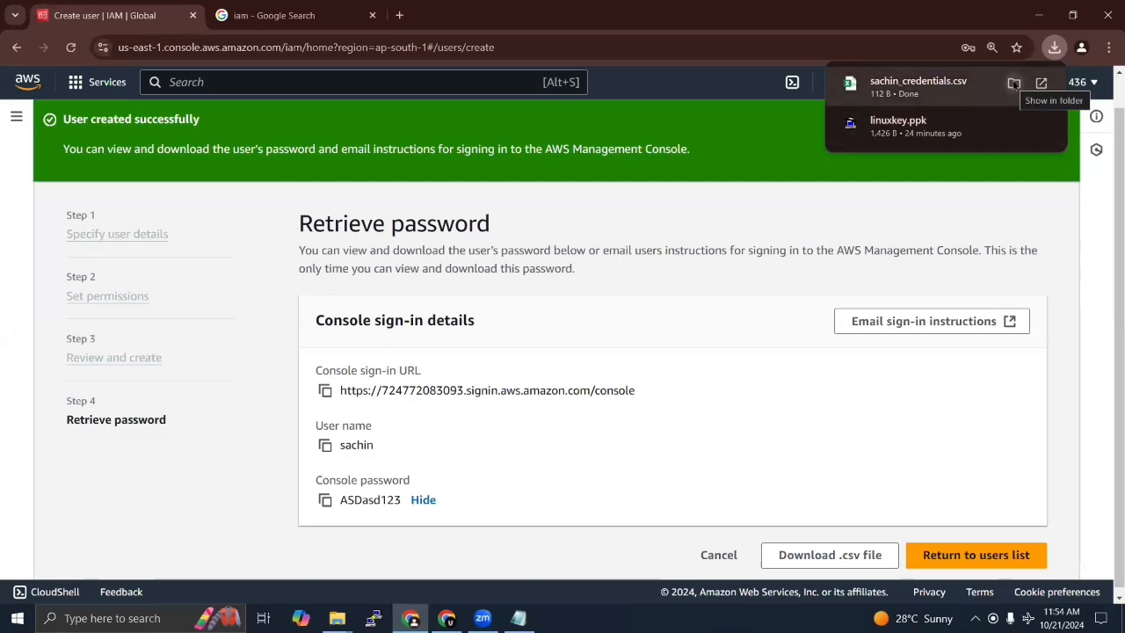
click(1013, 83)
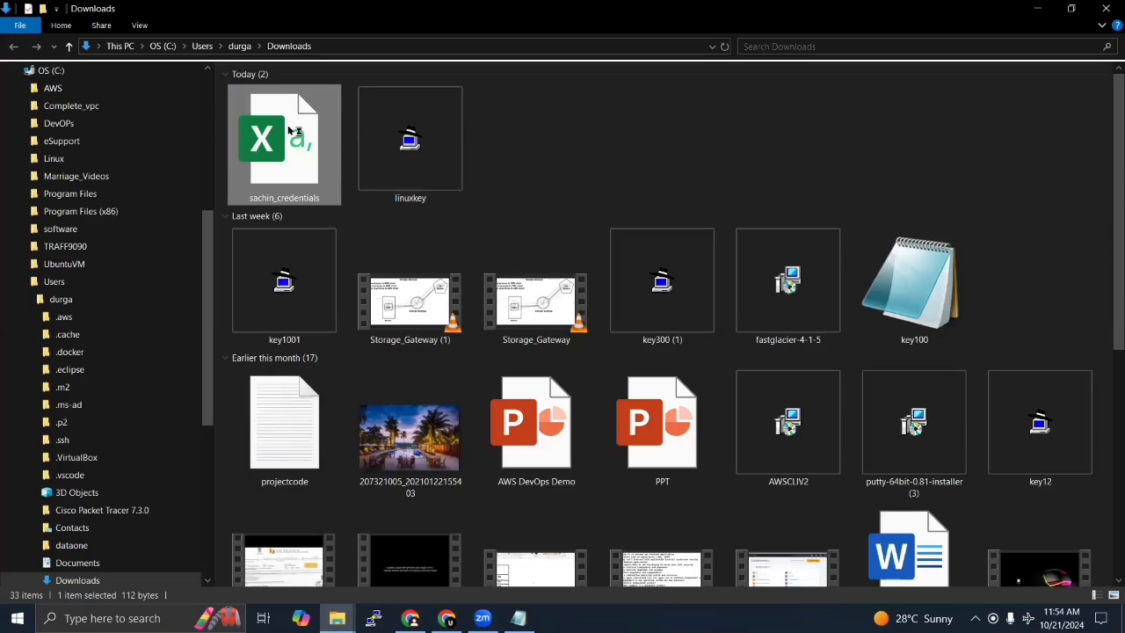
double_click(288, 132)
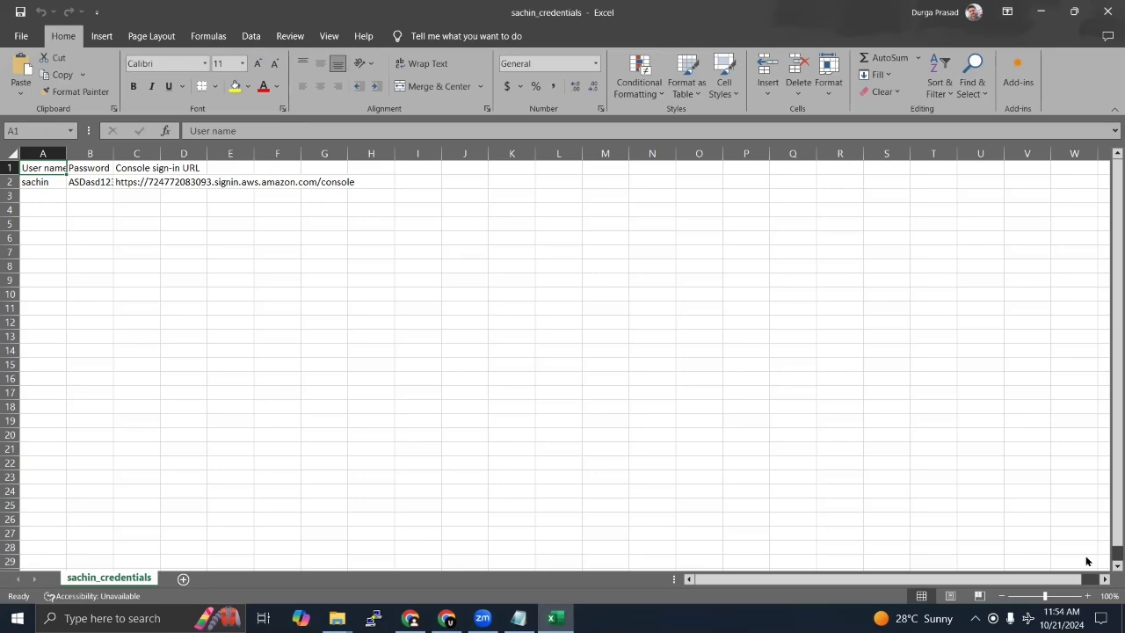
click(1088, 596)
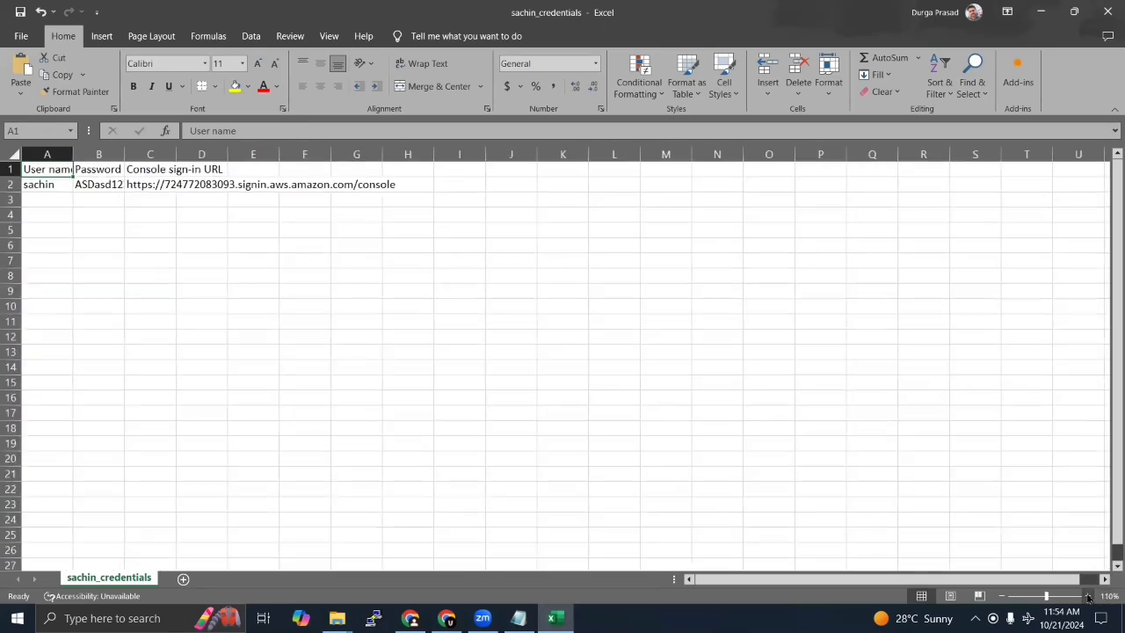
click(1088, 596)
click(1088, 596)
click(1088, 596)
click(1088, 596)
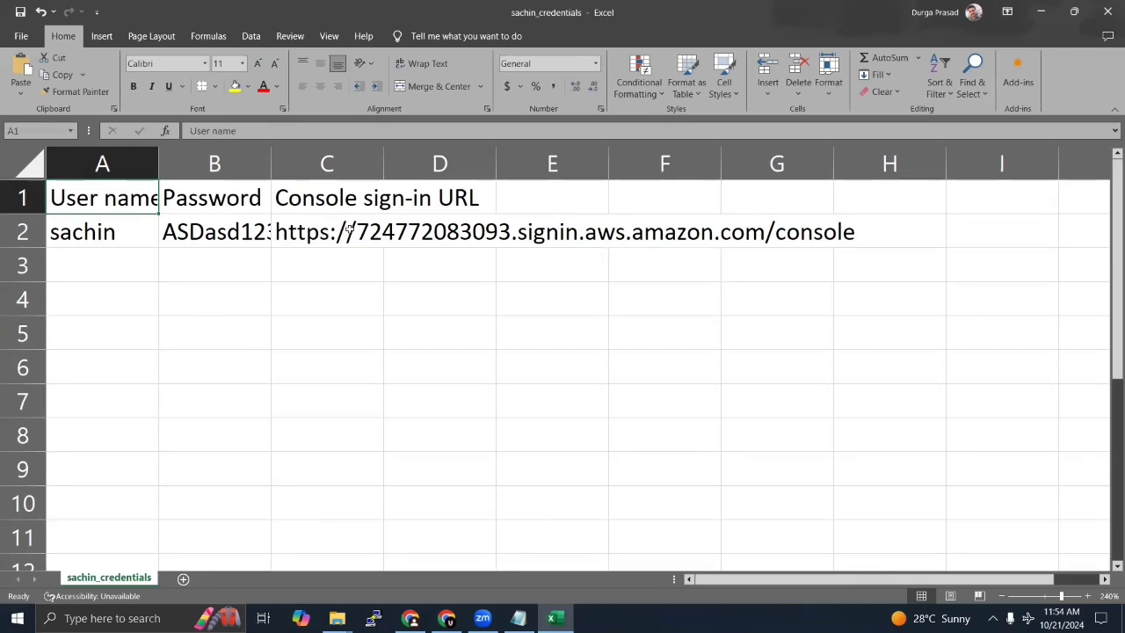
Step: Copy the console sign-in URL from cell C2 and minimize the open windows to reach the desktop
click(313, 230)
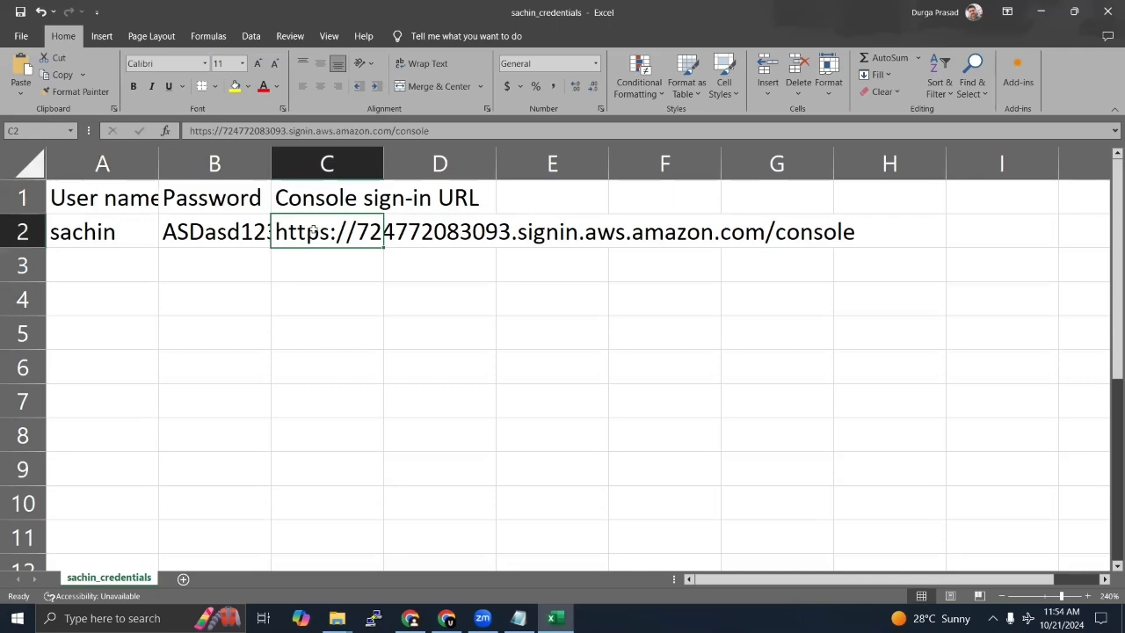
key(ctrl+c)
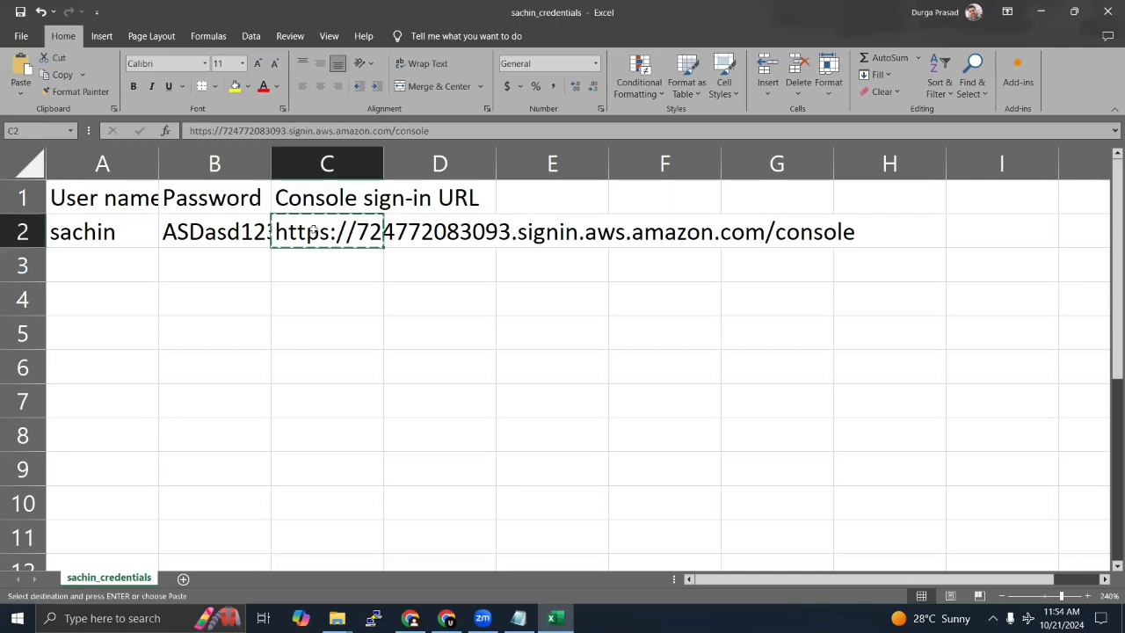
click(1041, 12)
click(1040, 9)
click(1040, 9)
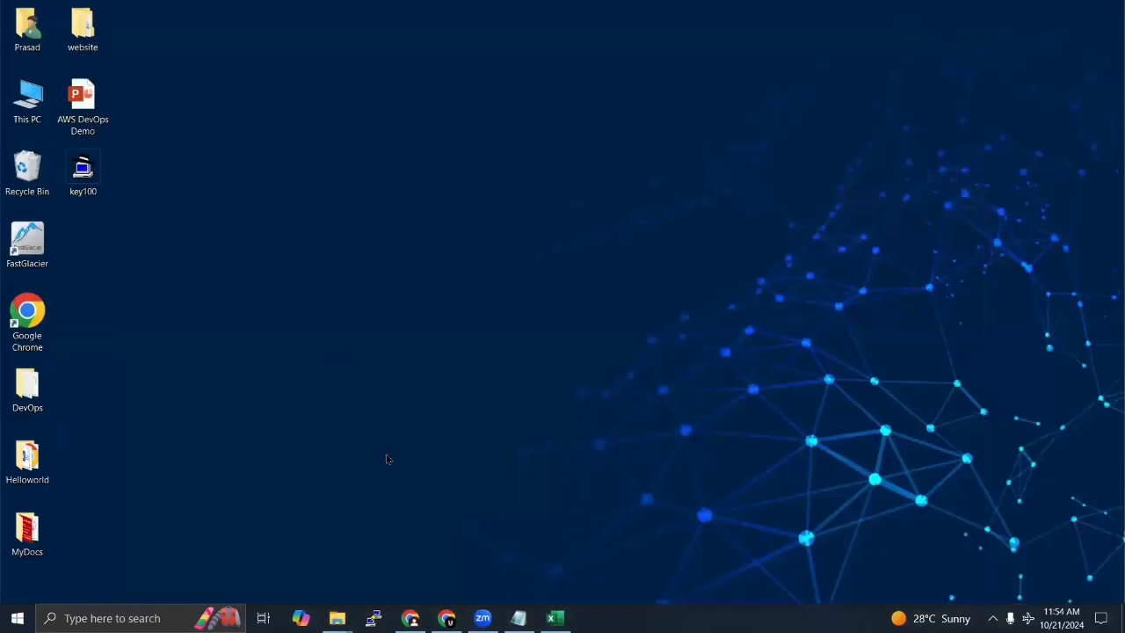
Step: Find Microsoft Edge through the Windows search and launch it
click(109, 618)
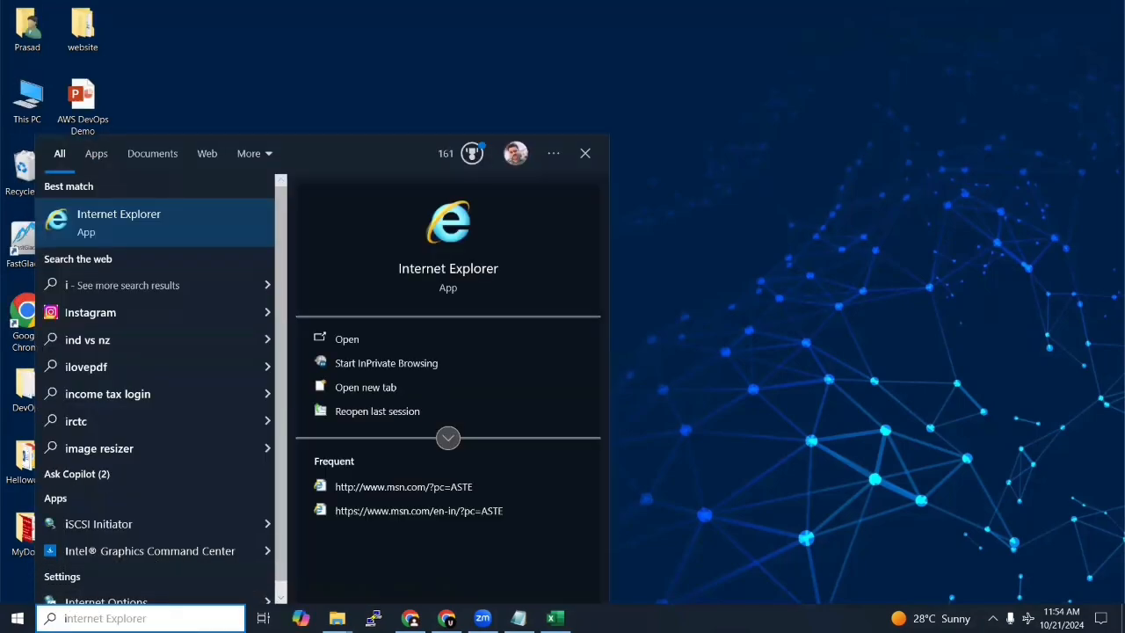
key(BackSpace)
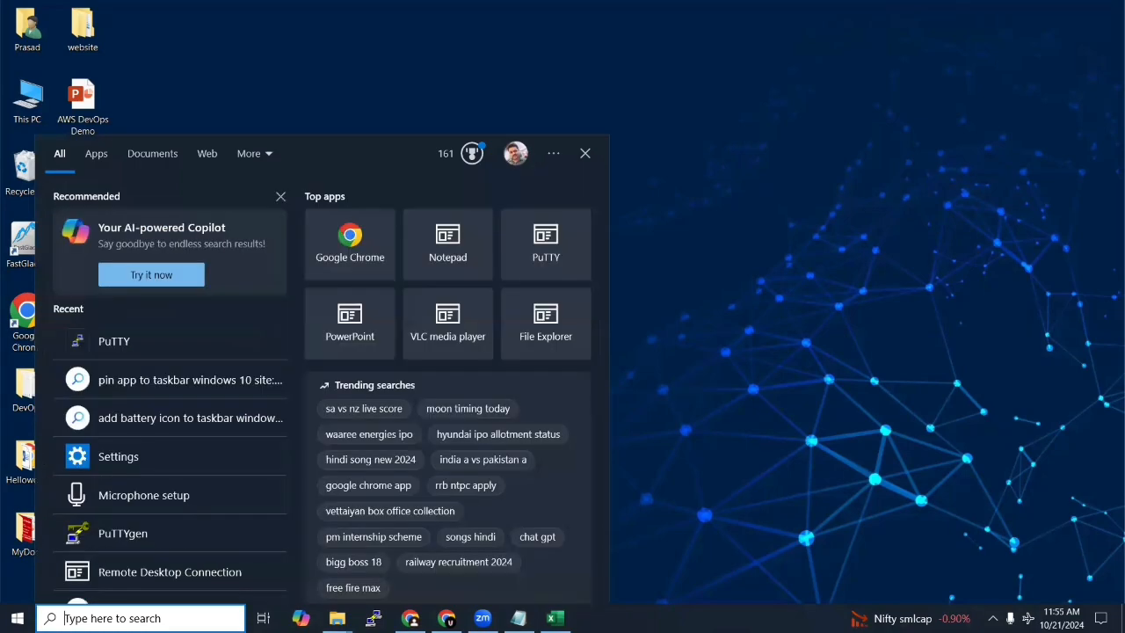
text(mi)
key(BackSpace)
key(BackSpace)
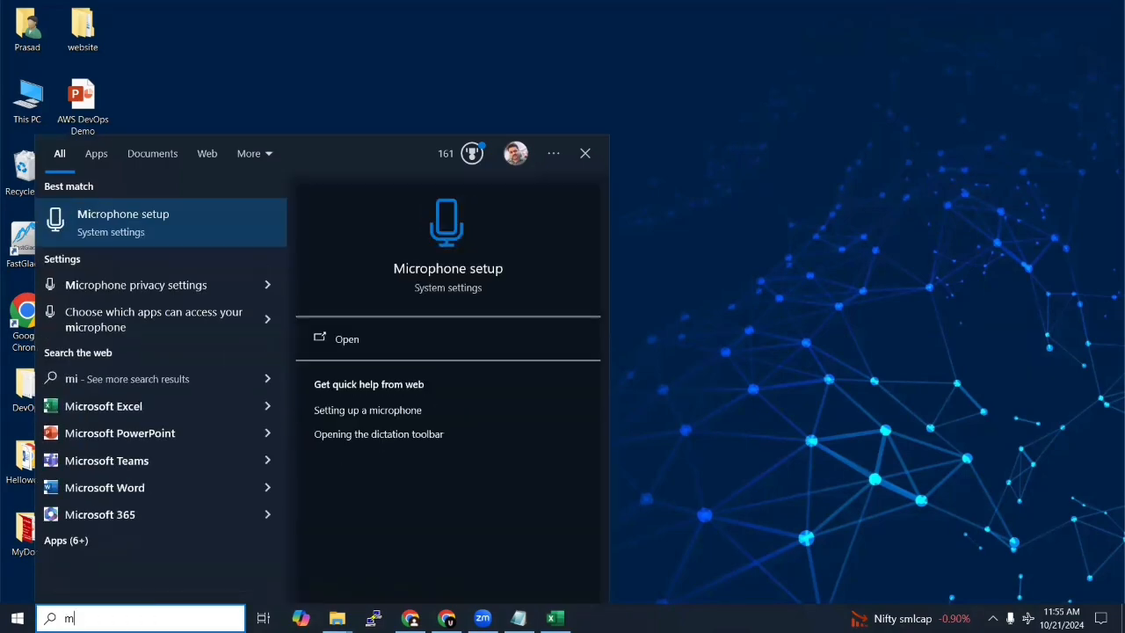
key(BackSpace)
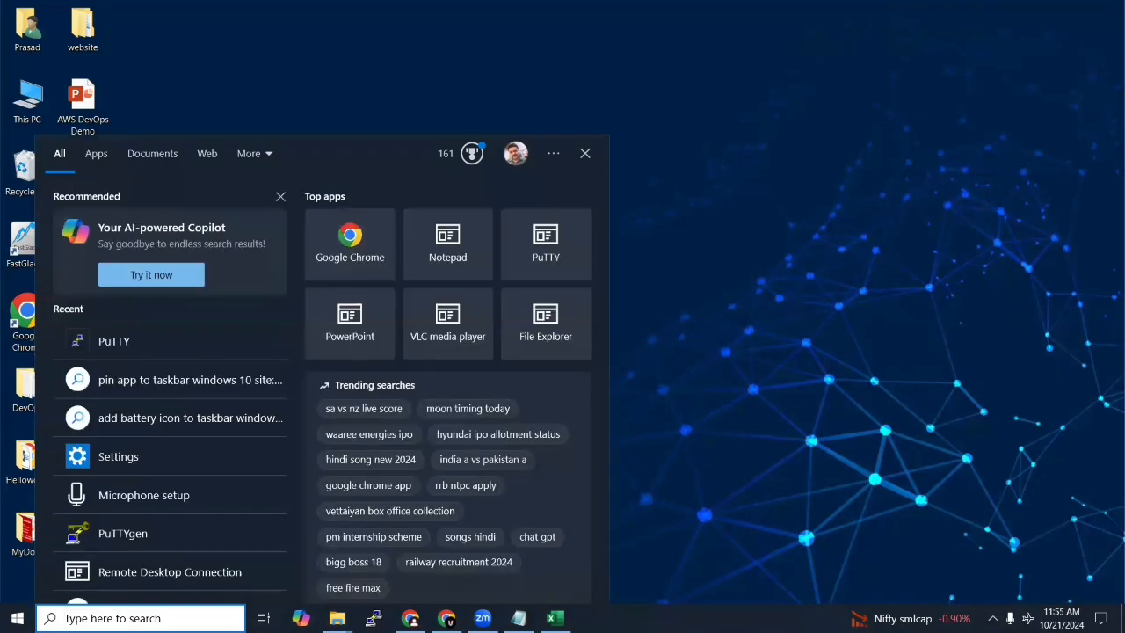
text(m)
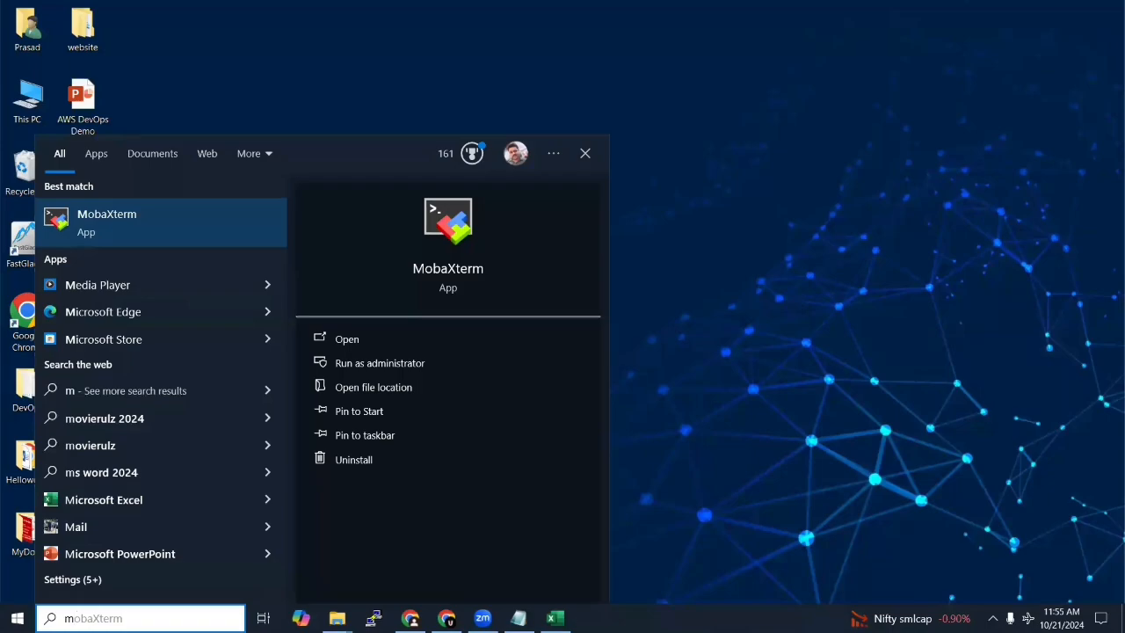
text(i)
key(BackSpace)
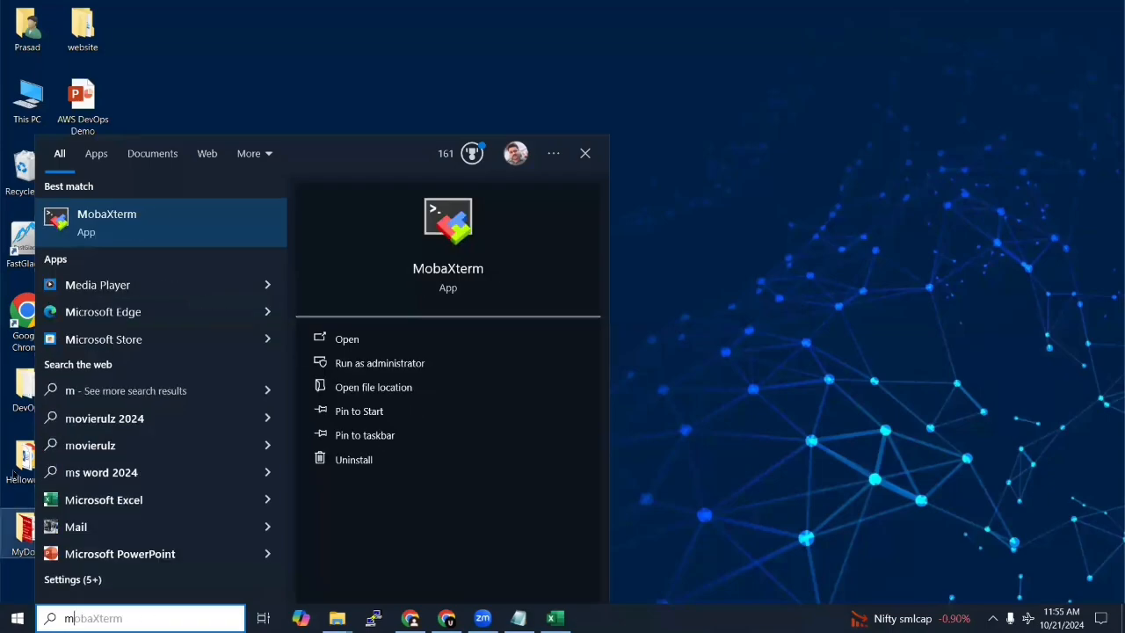
key(Escape)
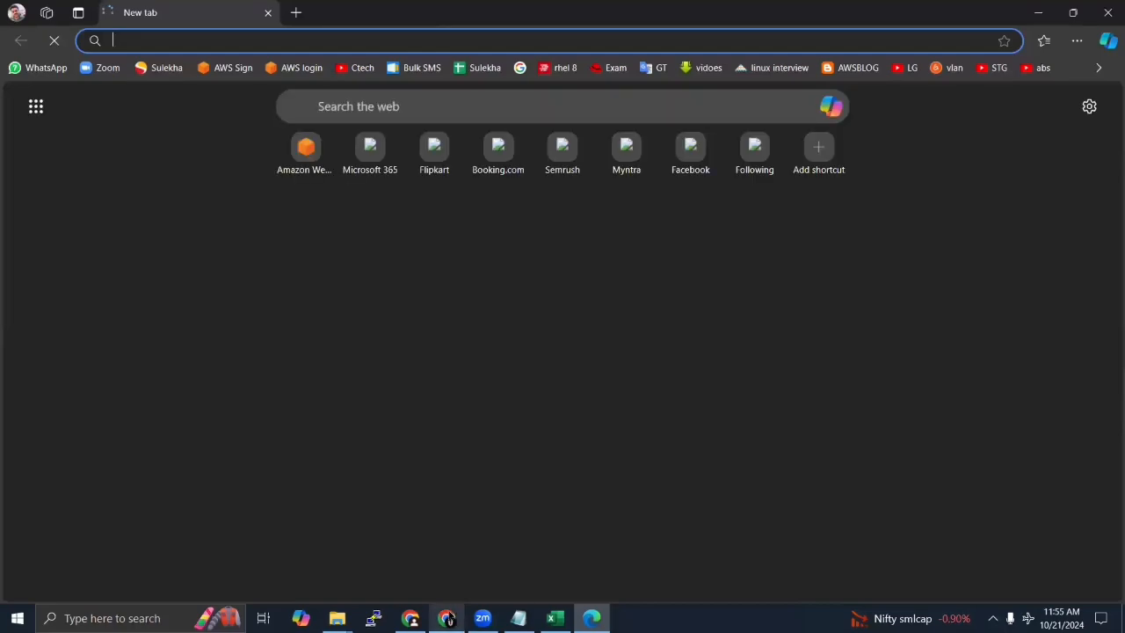
Step: Load the copied console sign-in URL in Microsoft Edge
mouse_move(449, 618)
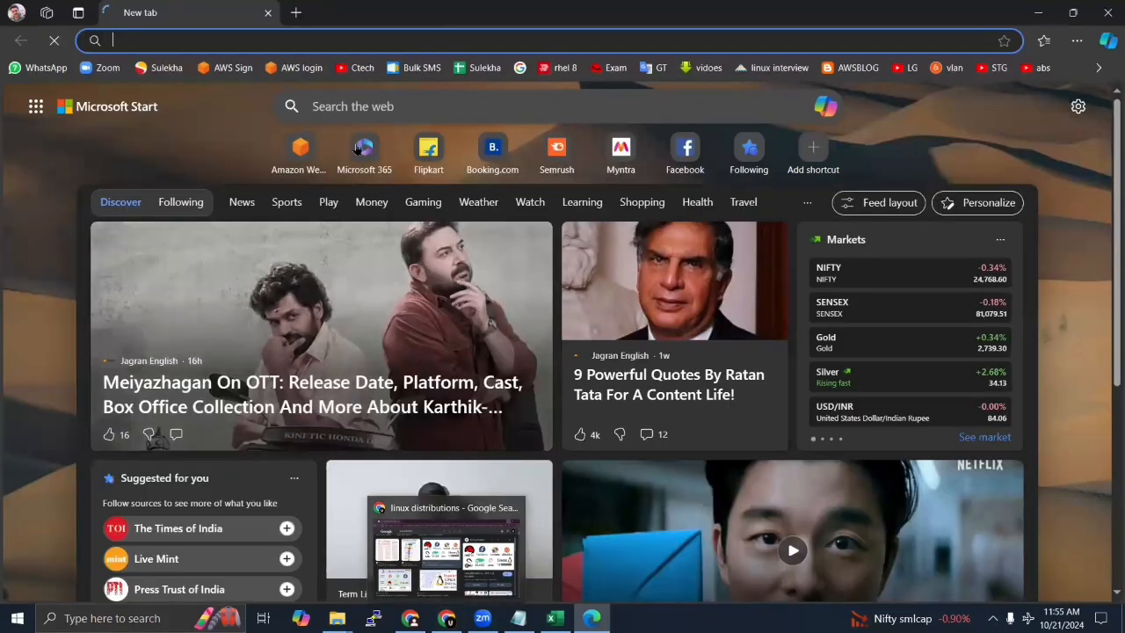
click(234, 37)
key(ctrl+v)
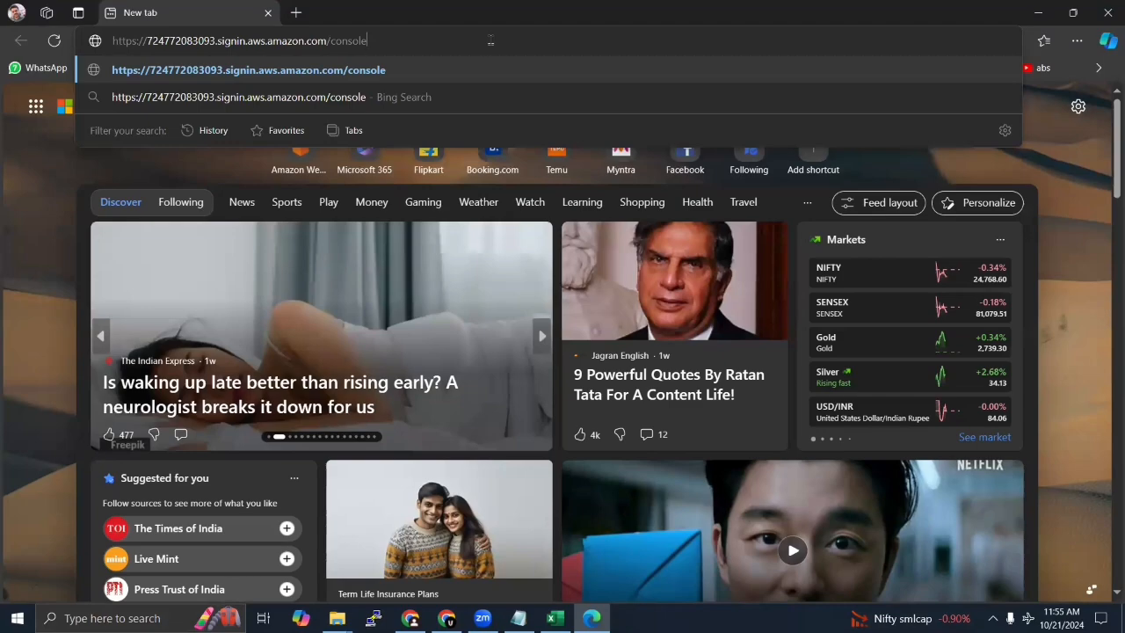
key(Return)
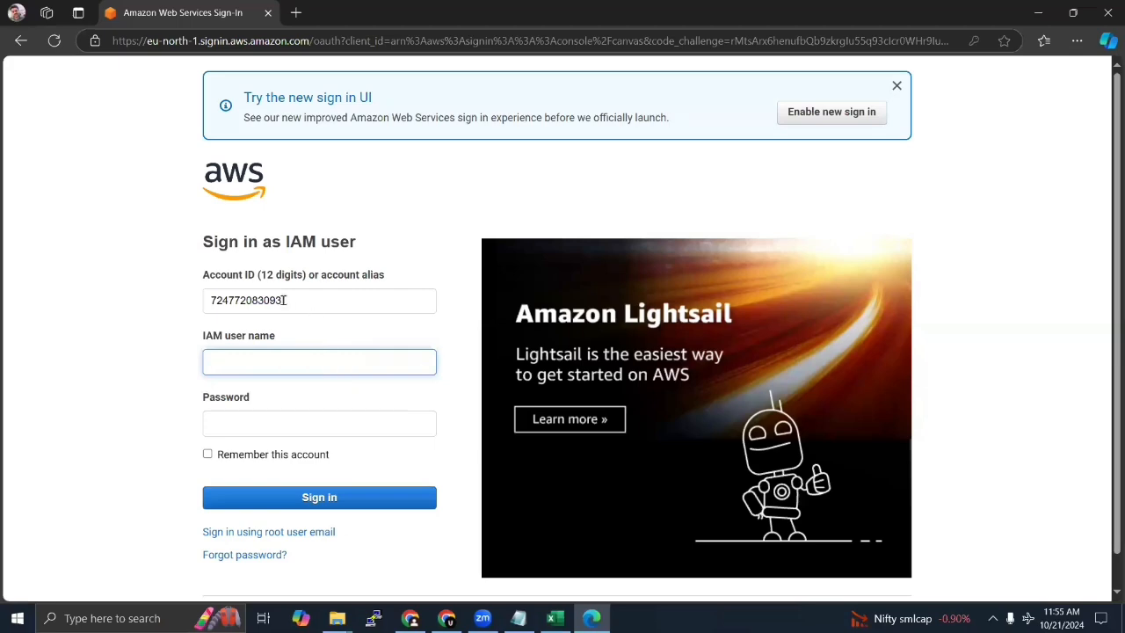
Step: Fill in the new IAM user's name and the account password, and sign in to the AWS console
click(273, 363)
text(sach)
click(263, 422)
text(**)
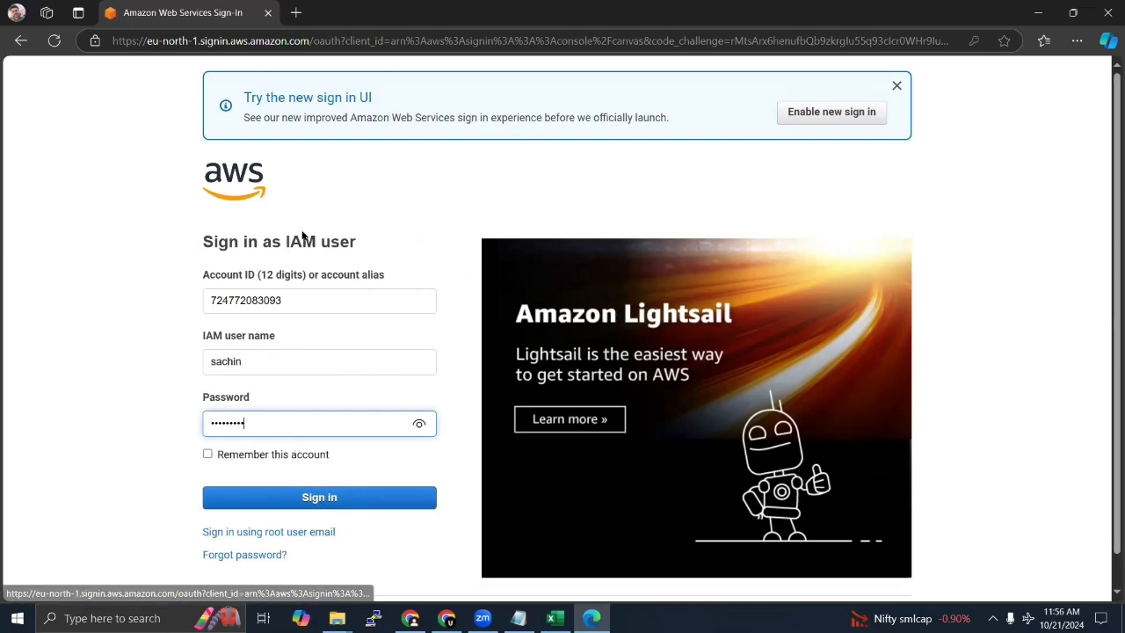
click(322, 501)
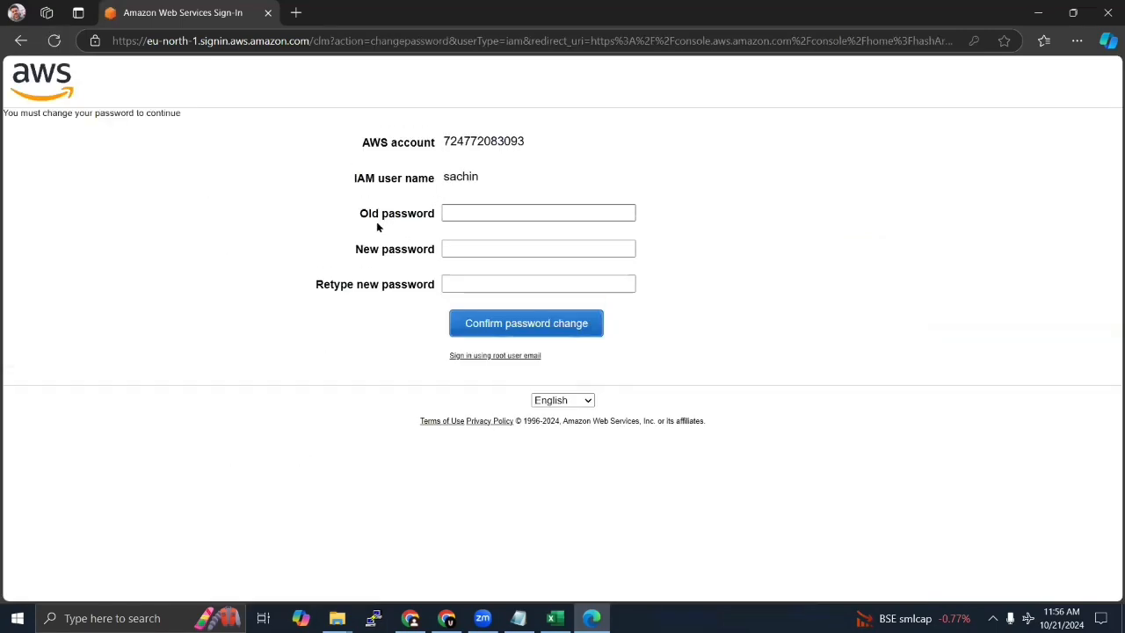
Step: Enter the IAM user's old password, fill in the new password in both fields and confirm the password change
click(478, 216)
text(••••••)
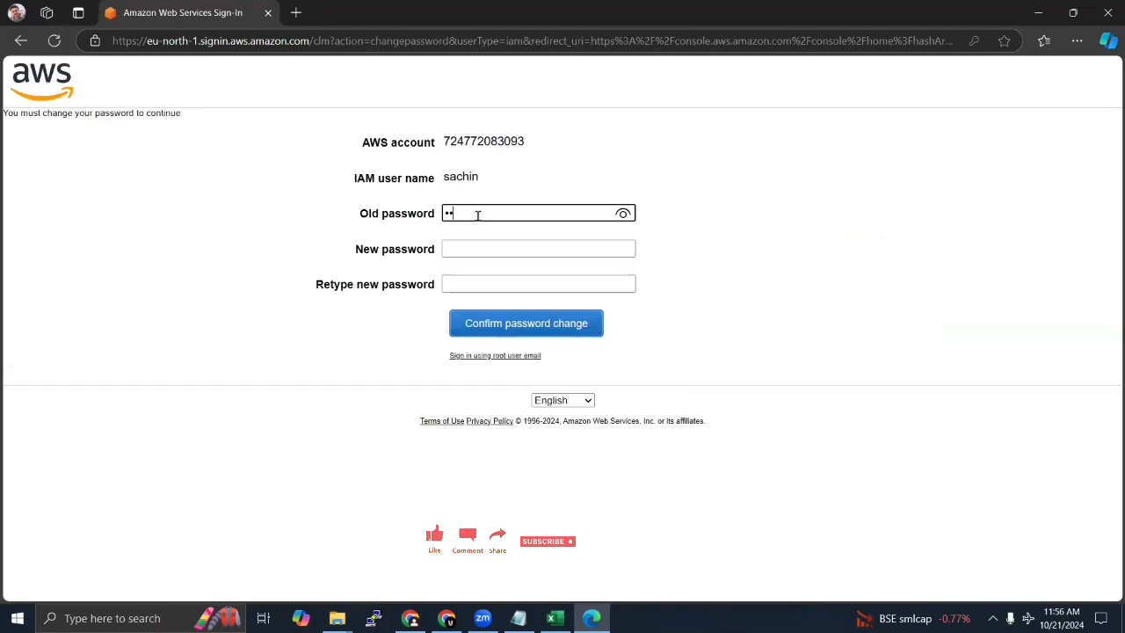
text(••)
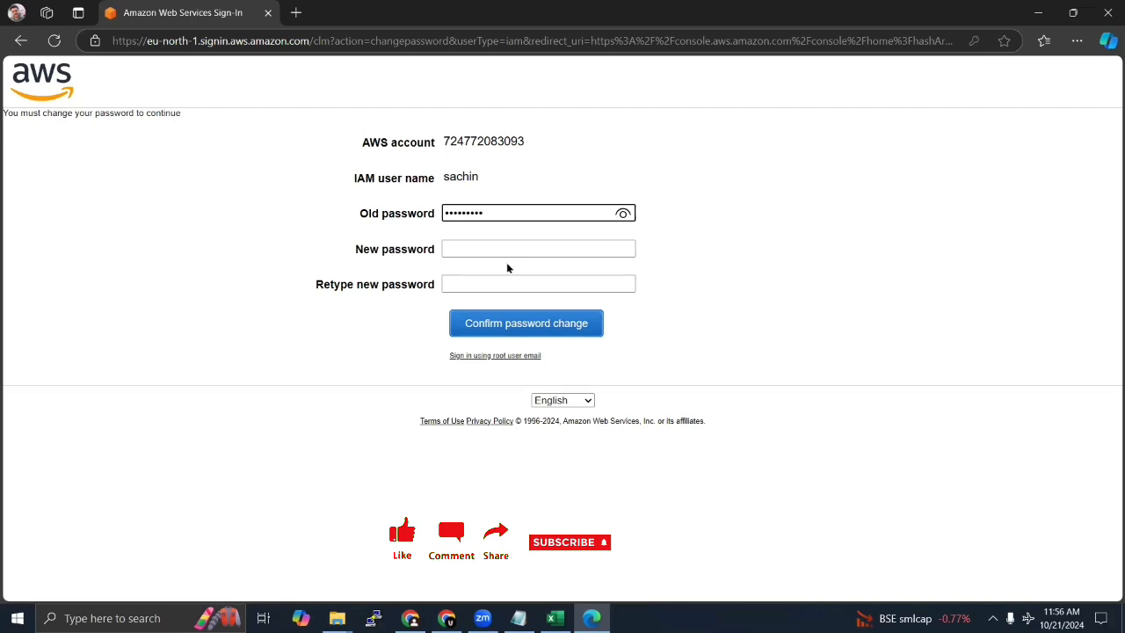
click(471, 250)
text(•••)
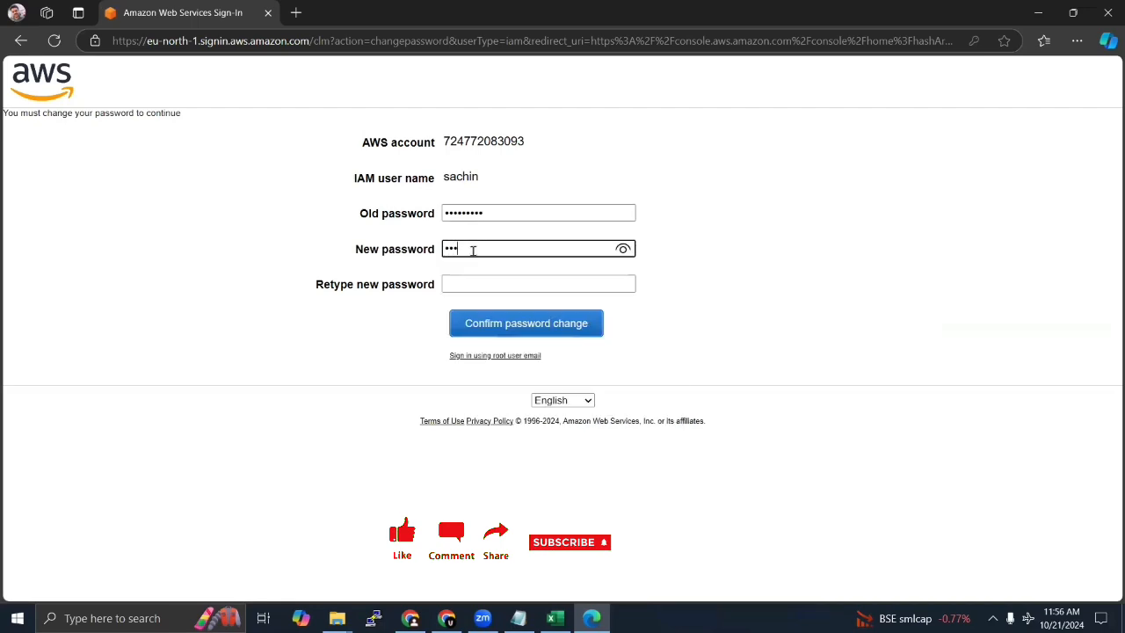
text(••••)
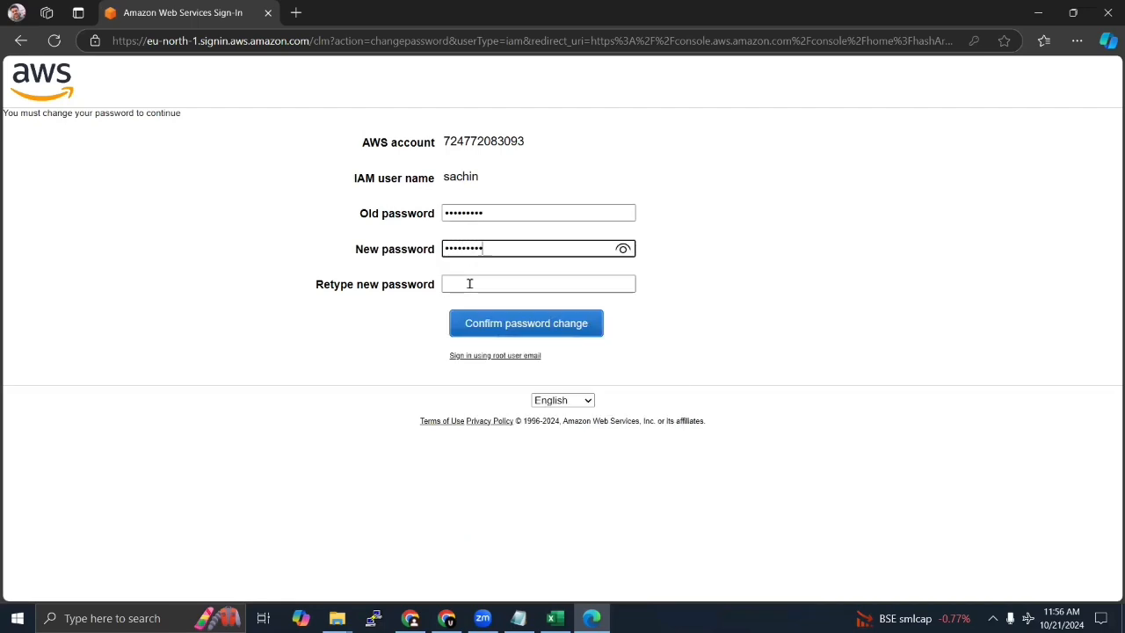
click(470, 283)
text(•••)
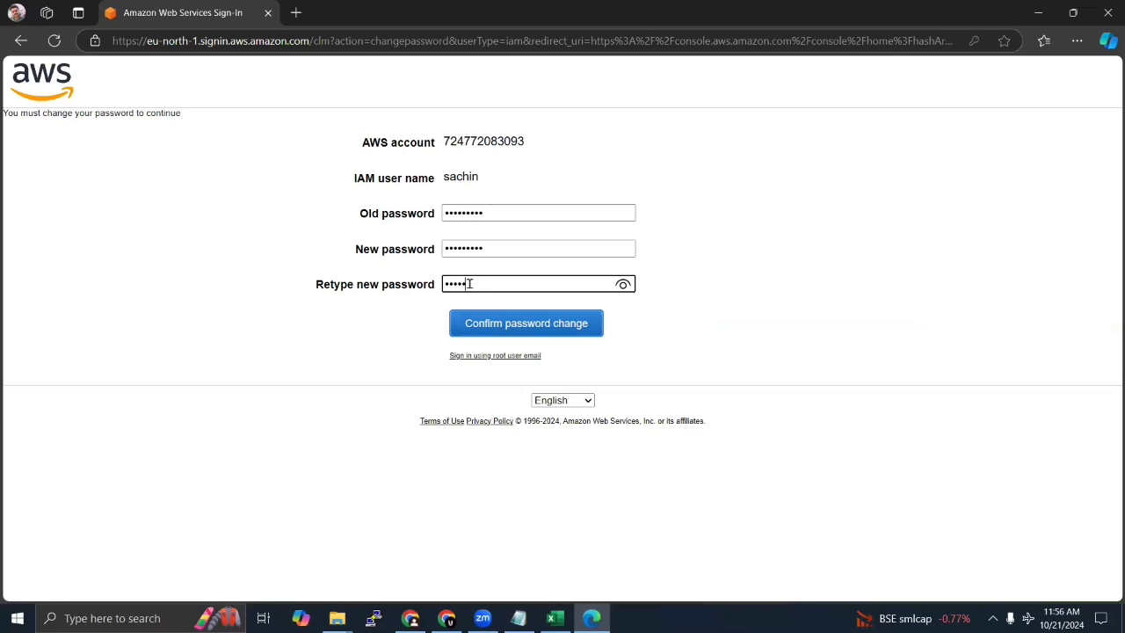
click(524, 325)
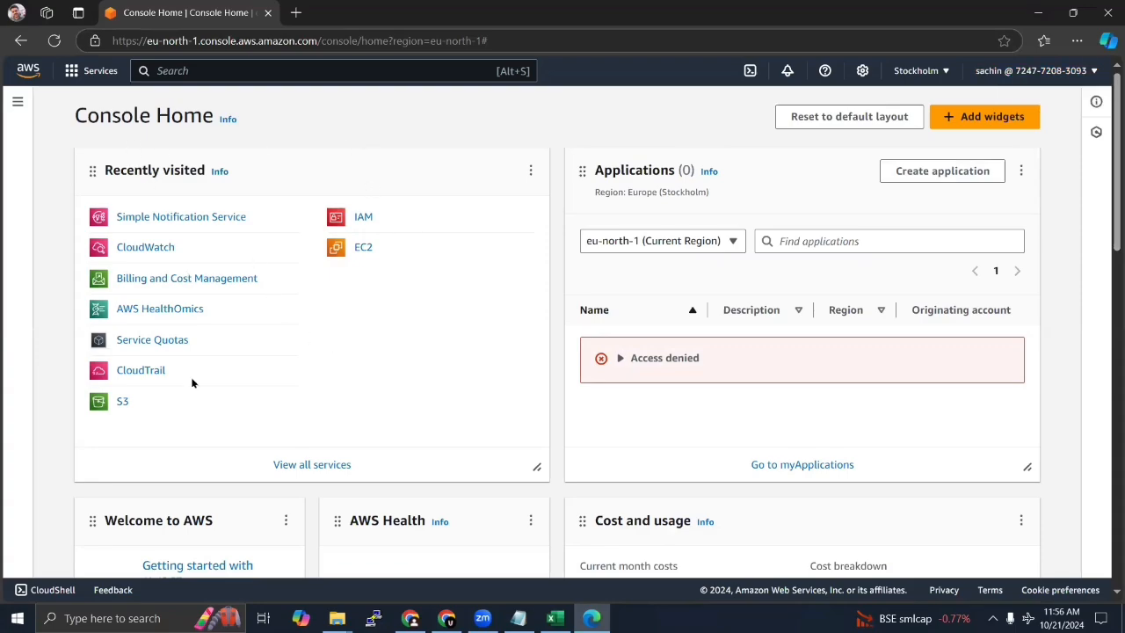
Step: Go to S3 from the list of all services and view its buckets to check the new user's access
click(305, 464)
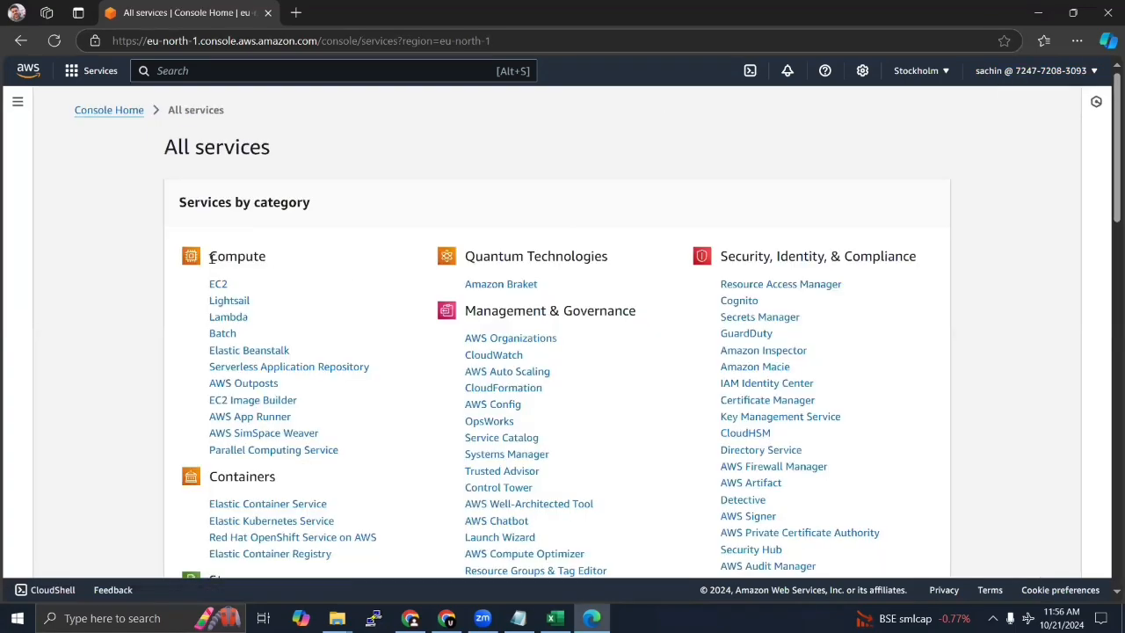
scroll(101, 353, down, 3)
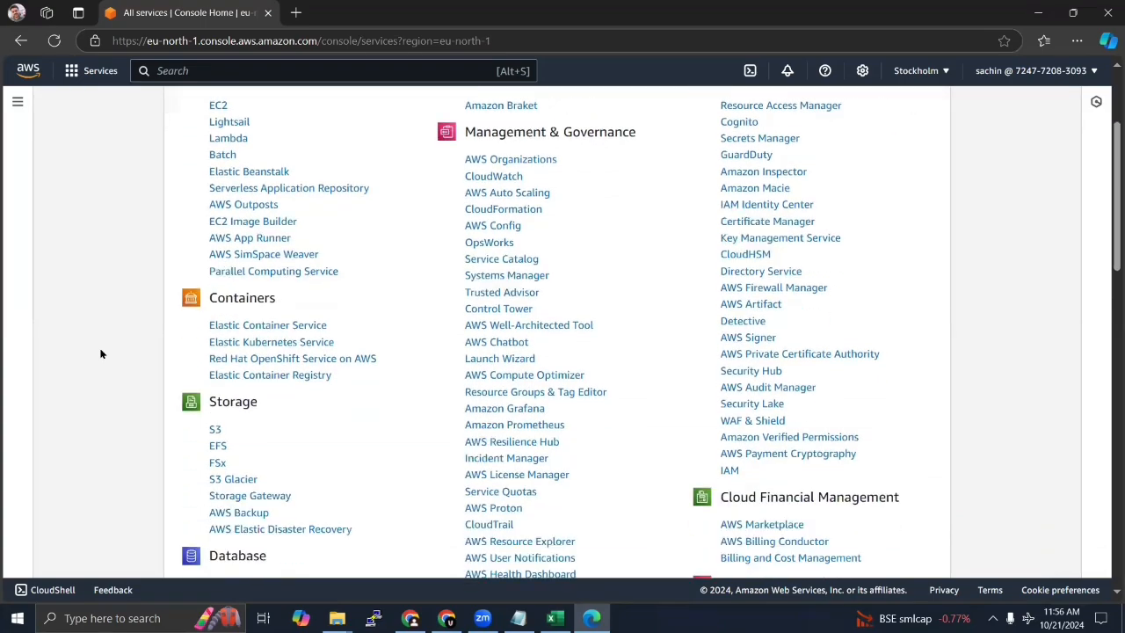
click(215, 401)
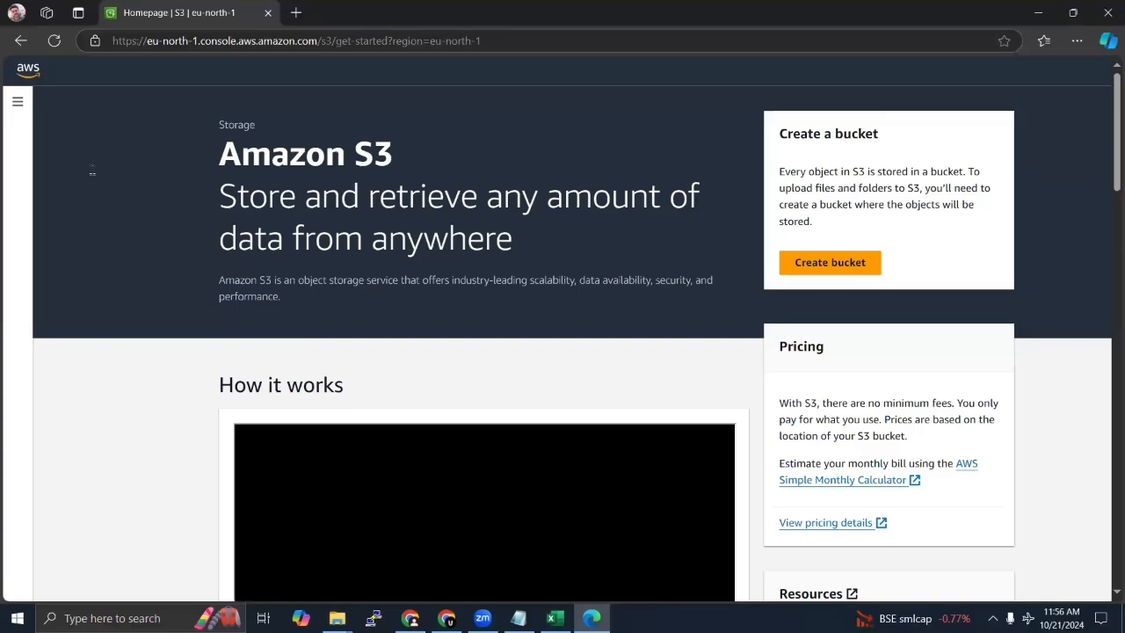
click(18, 102)
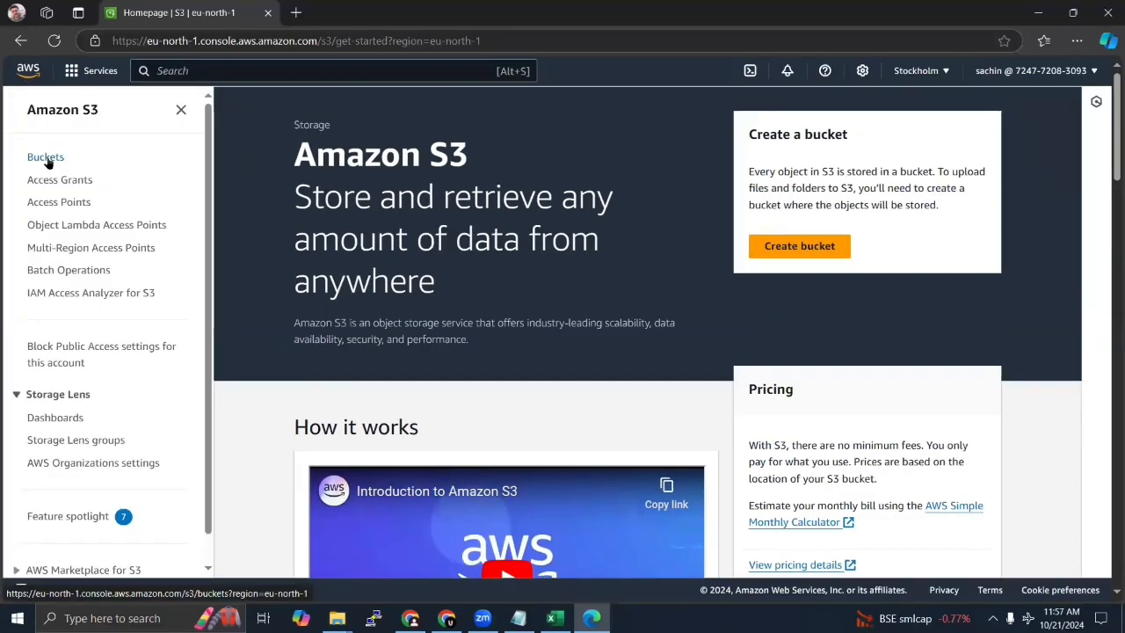
click(46, 157)
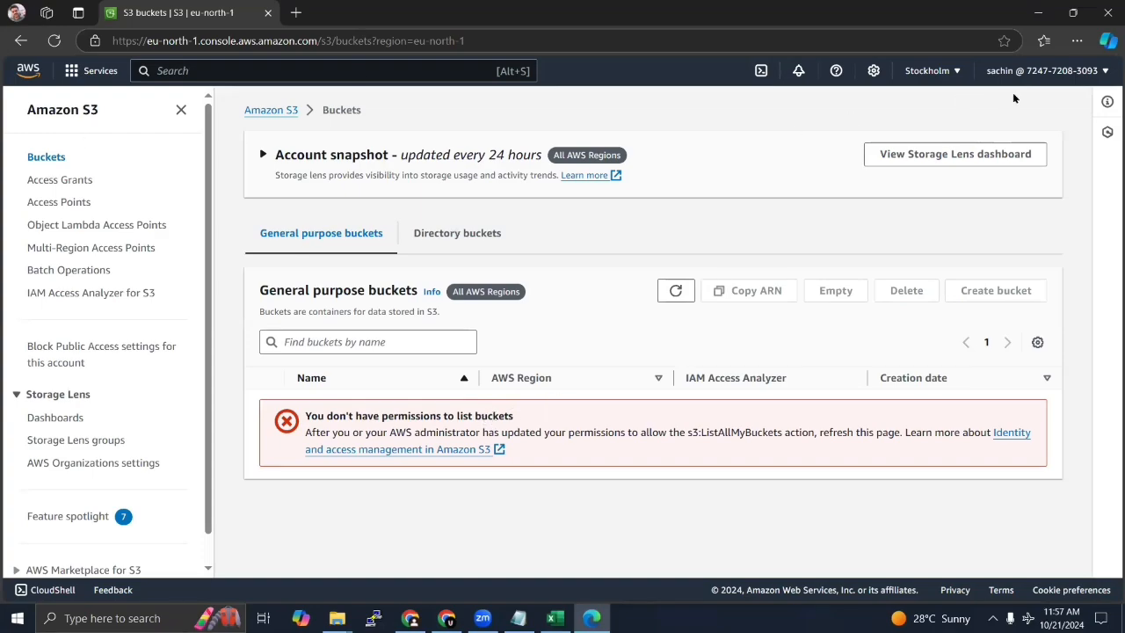
Step: Search the AWS services for "ec2" and open the EC2 dashboard
click(102, 72)
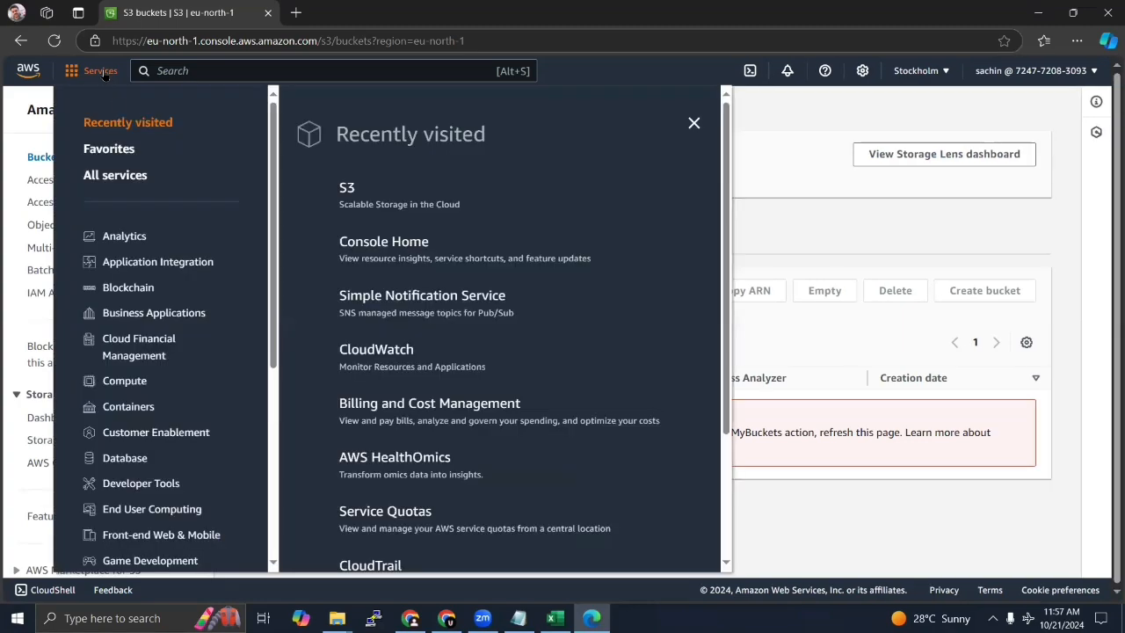
click(295, 70)
text(ec2)
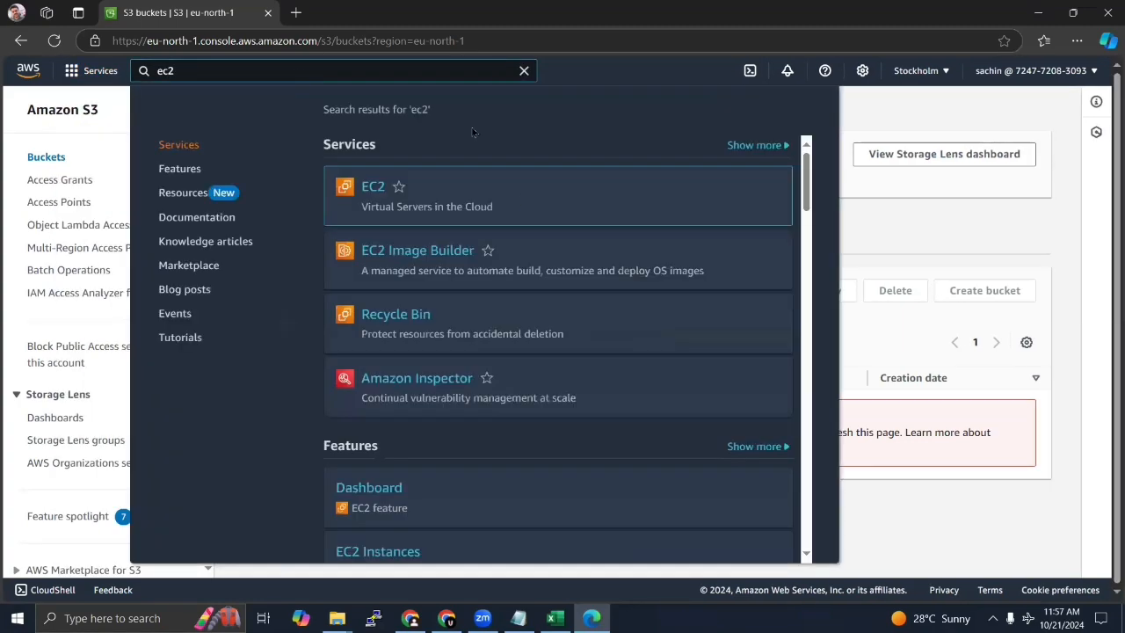
click(363, 190)
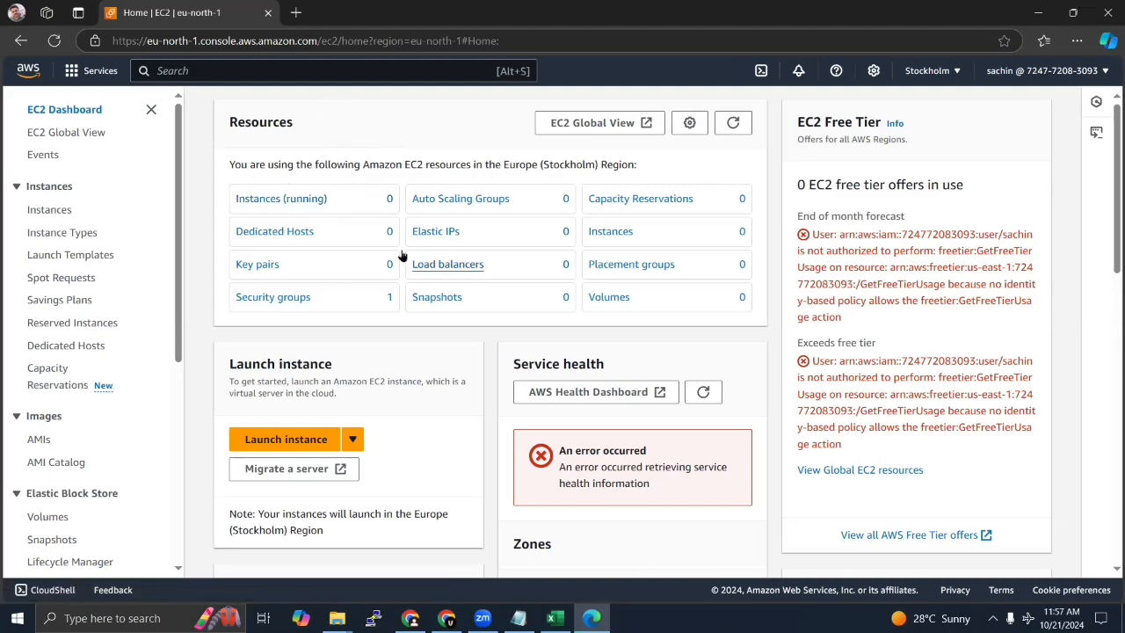
Step: Switch the EC2 region to Asia Pacific (Mumbai) and open the list of running instances
click(960, 70)
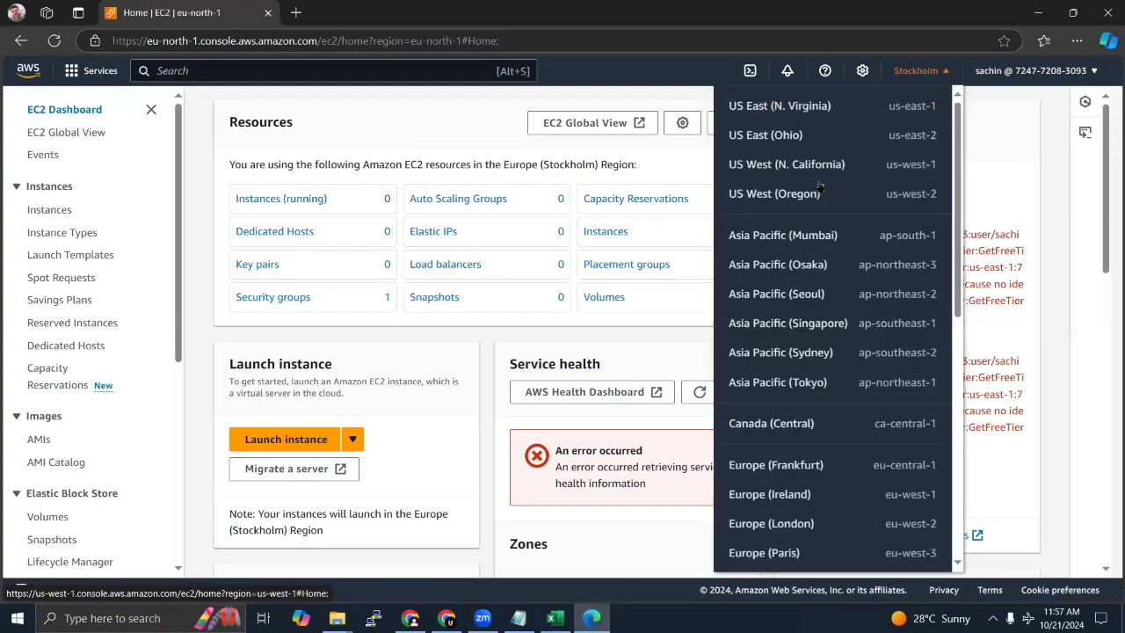
click(835, 240)
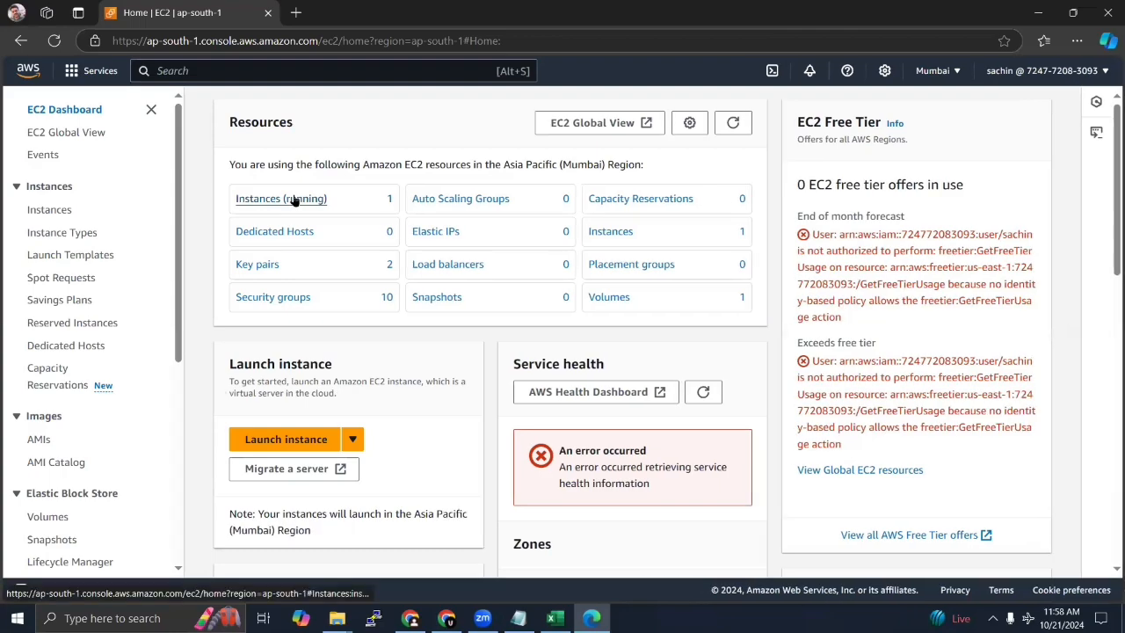
click(297, 200)
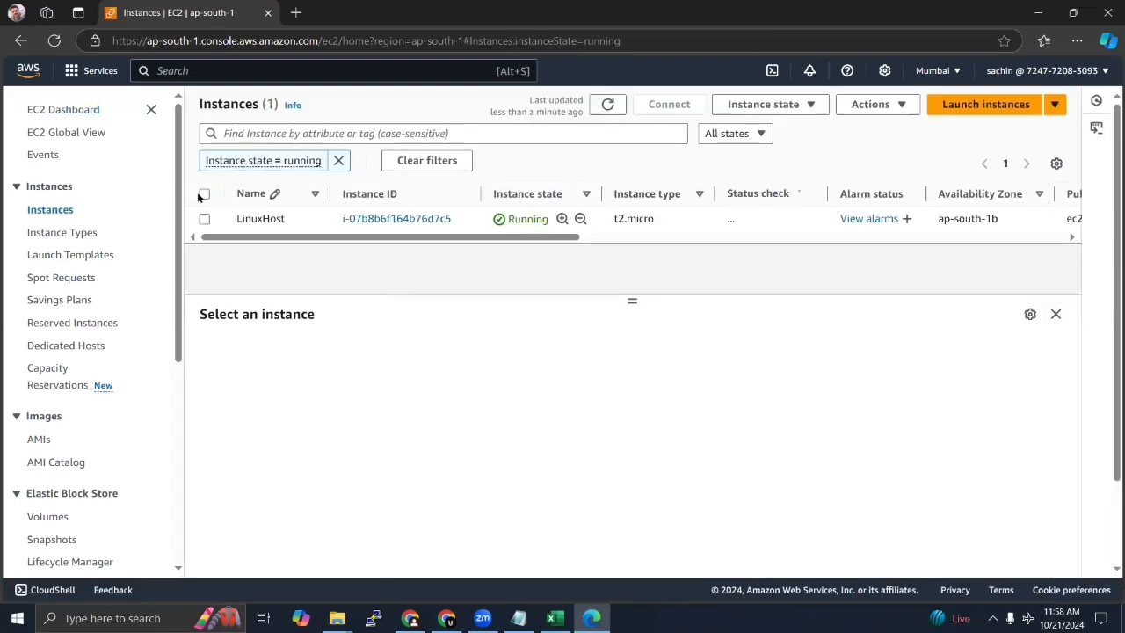
Step: Terminate the LinuxHost instance and confirm its deletion
click(203, 219)
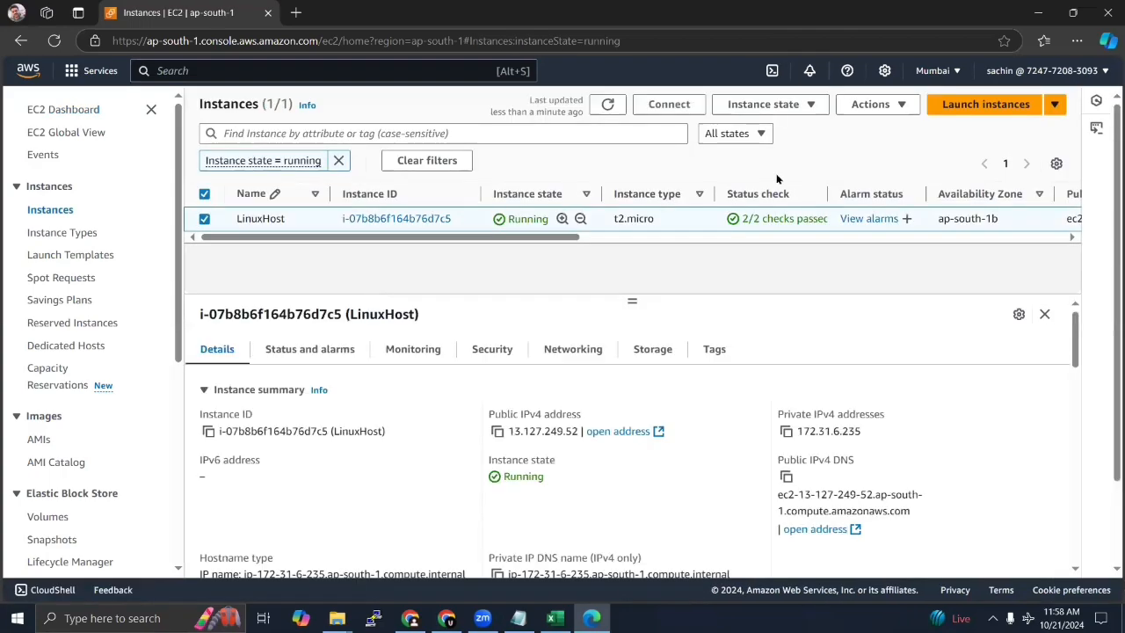
click(814, 105)
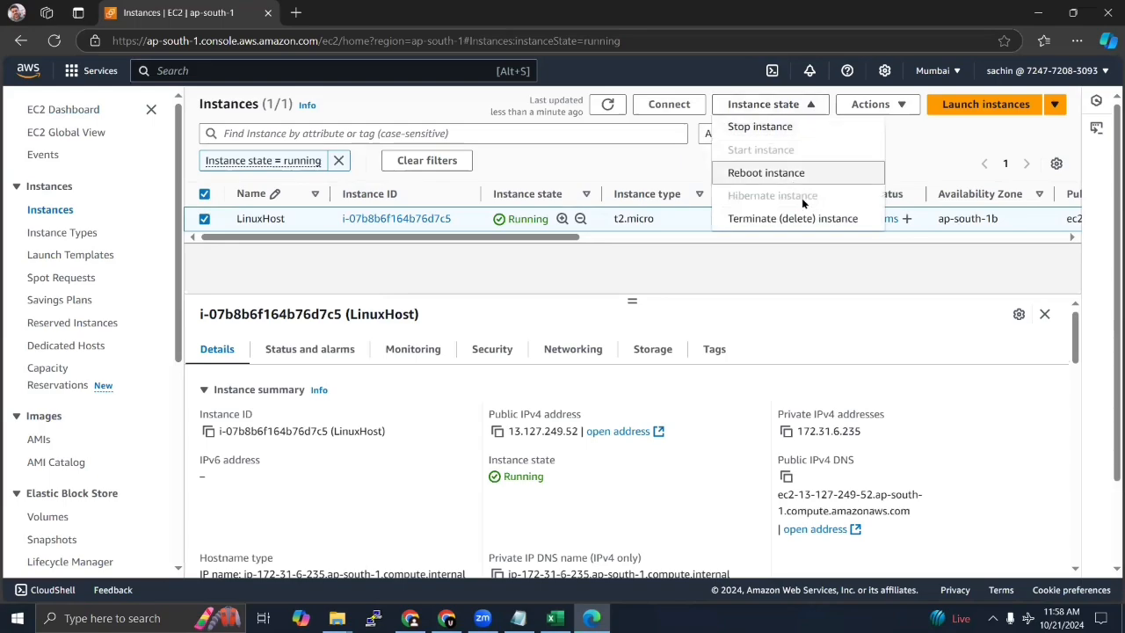
click(782, 220)
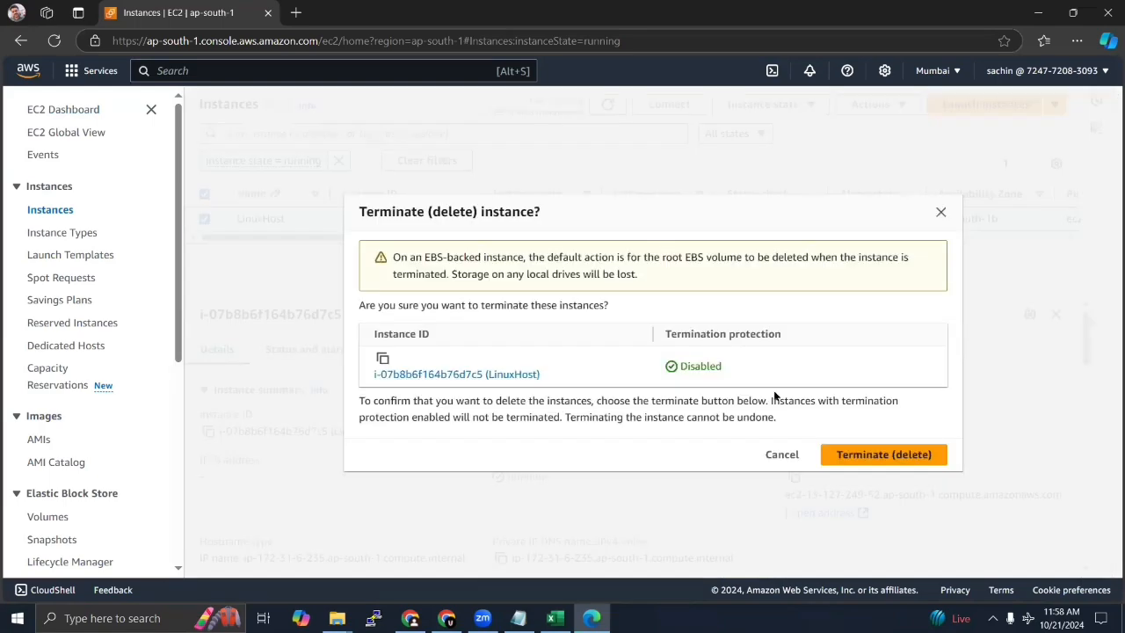
click(863, 452)
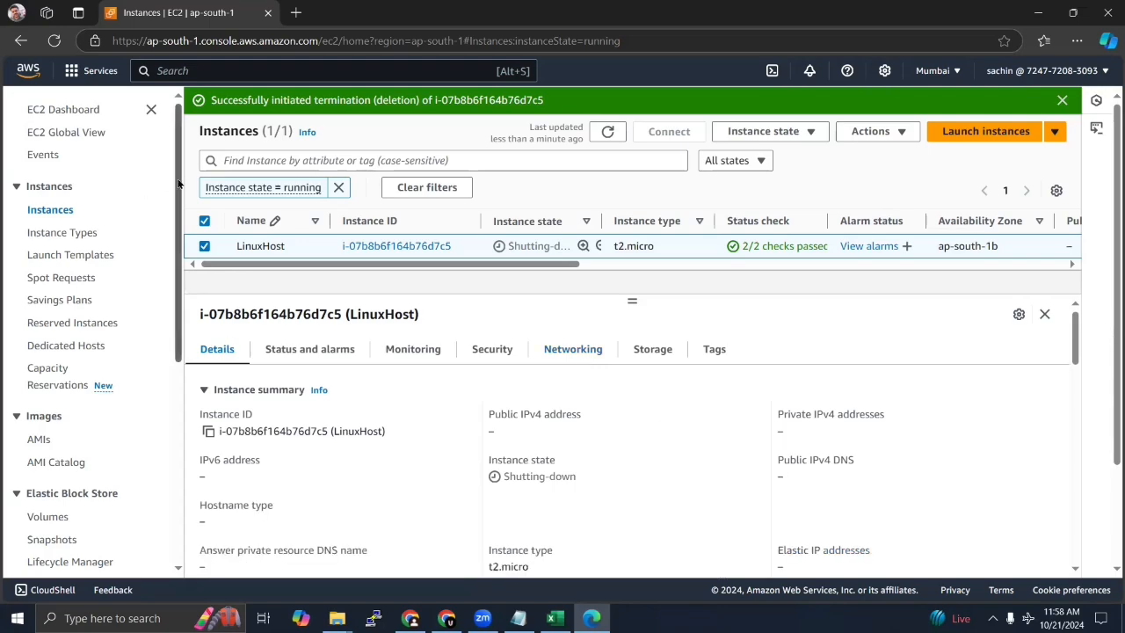
Step: Delete the linuxkey key pair from the EC2 key pairs, confirming with "delete"
scroll(182, 202, down, 1)
scroll(180, 273, down, 3)
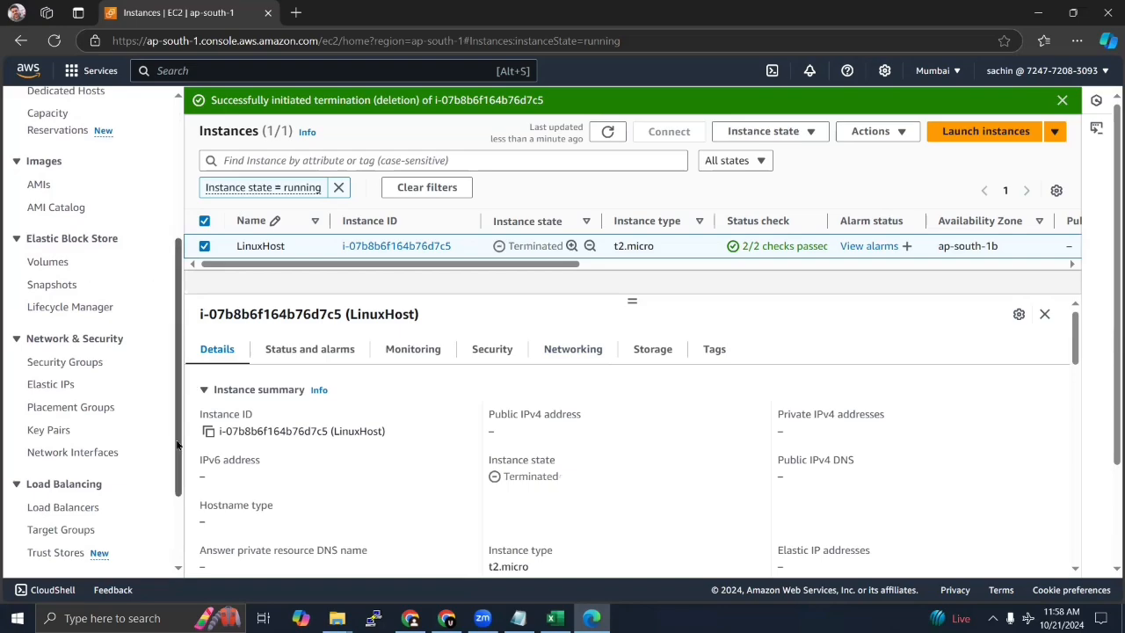
click(46, 429)
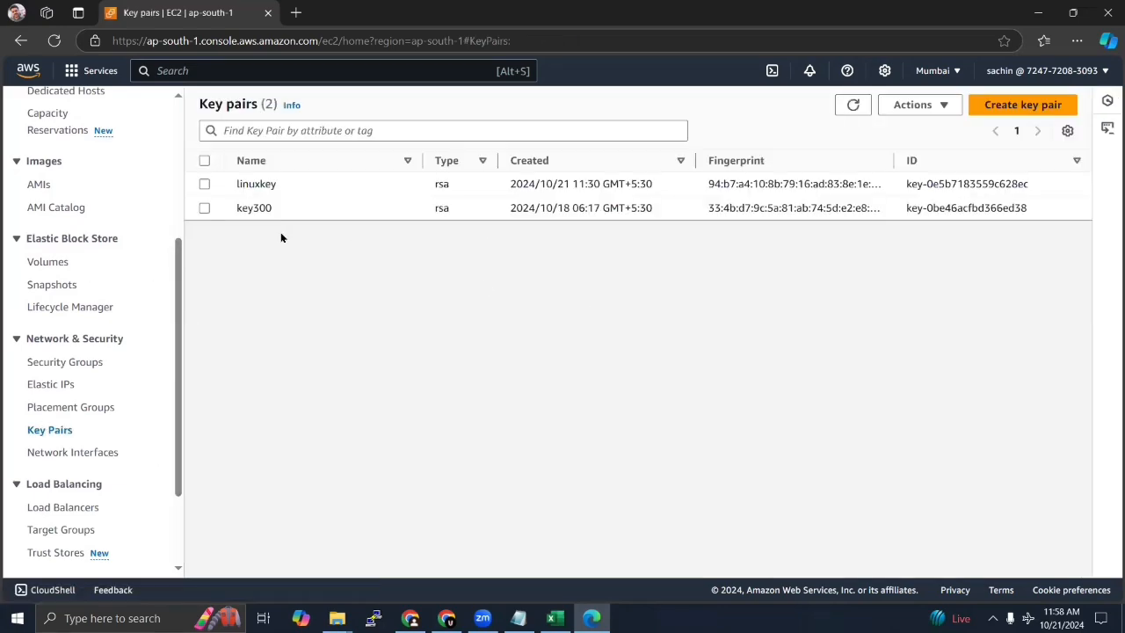
click(210, 185)
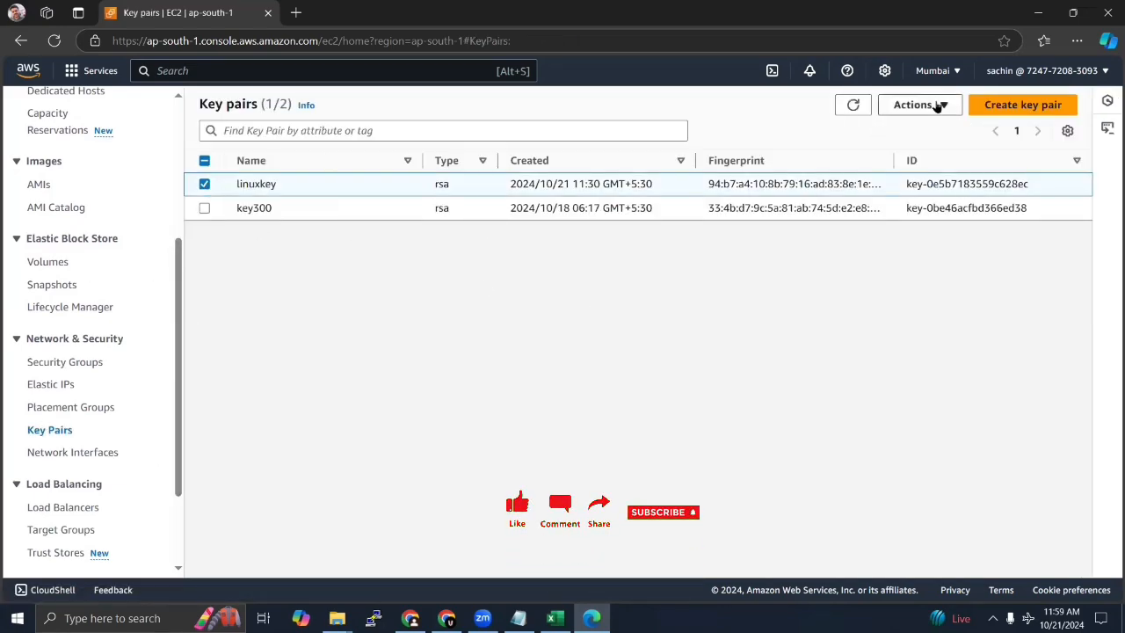
click(947, 105)
click(910, 149)
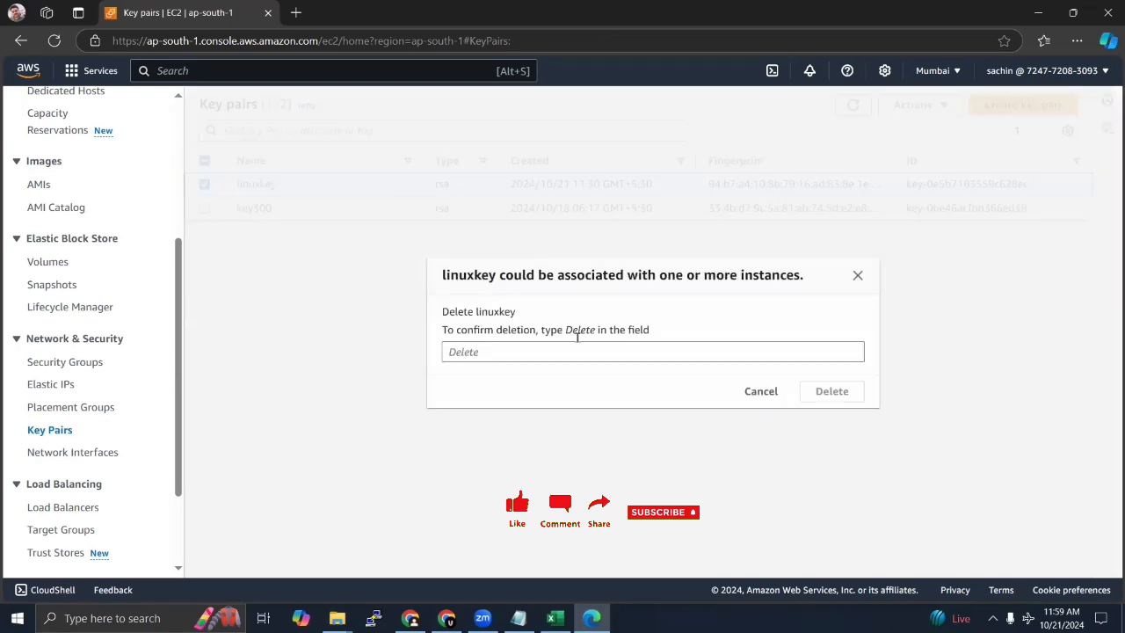
click(509, 352)
text(delete)
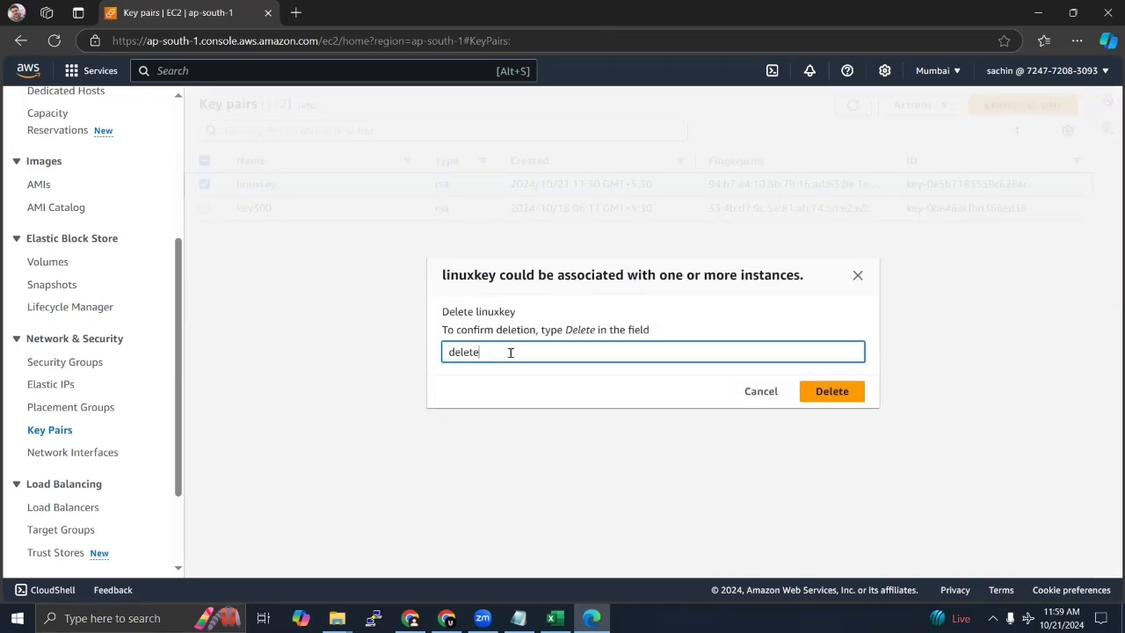
click(828, 393)
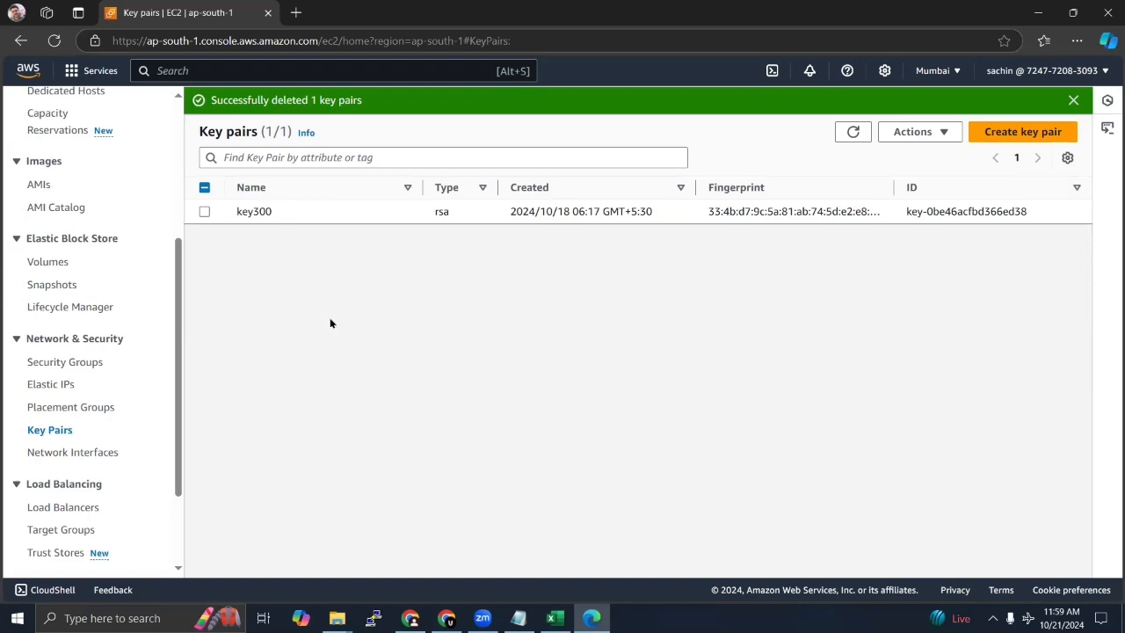
drag(181, 277, 182, 161)
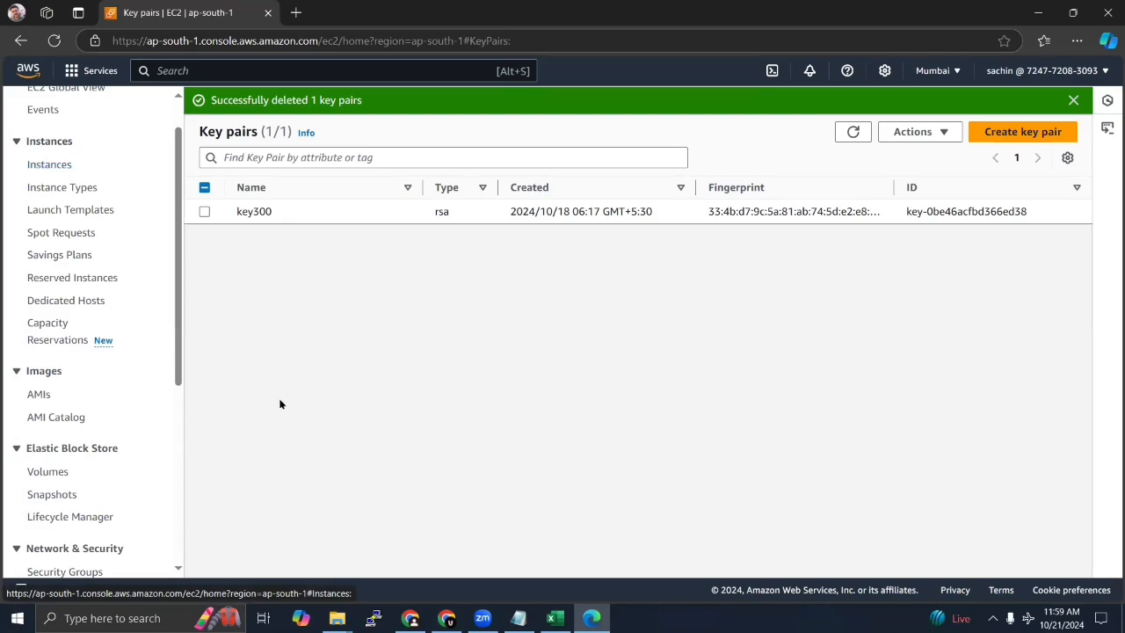